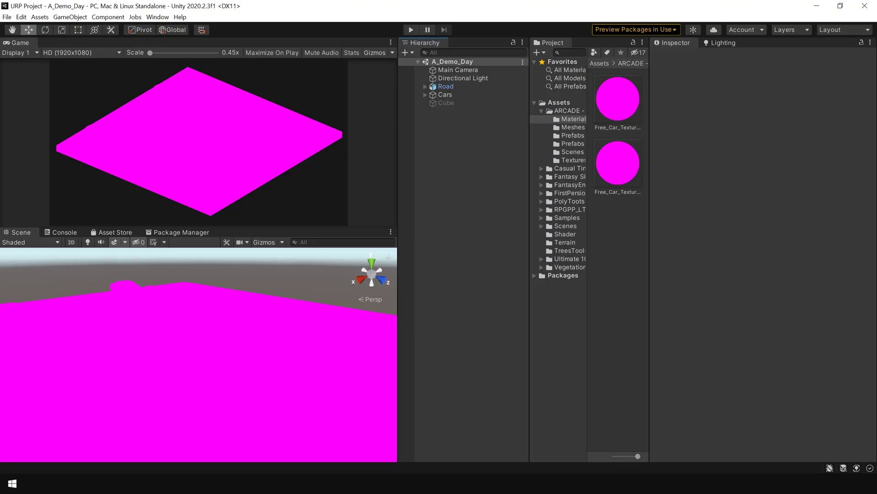
Inspect the Free_Car_Texture_Atlas material's shader list, closing it without changes.
click(623, 115)
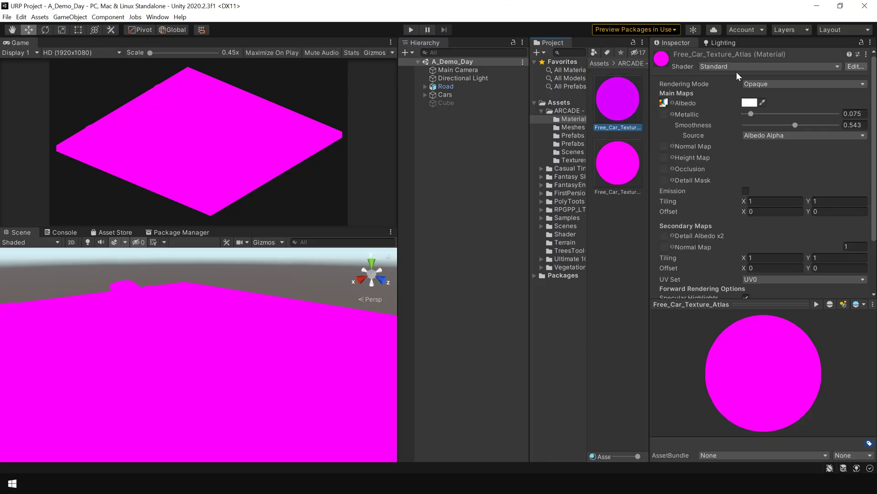
click(716, 68)
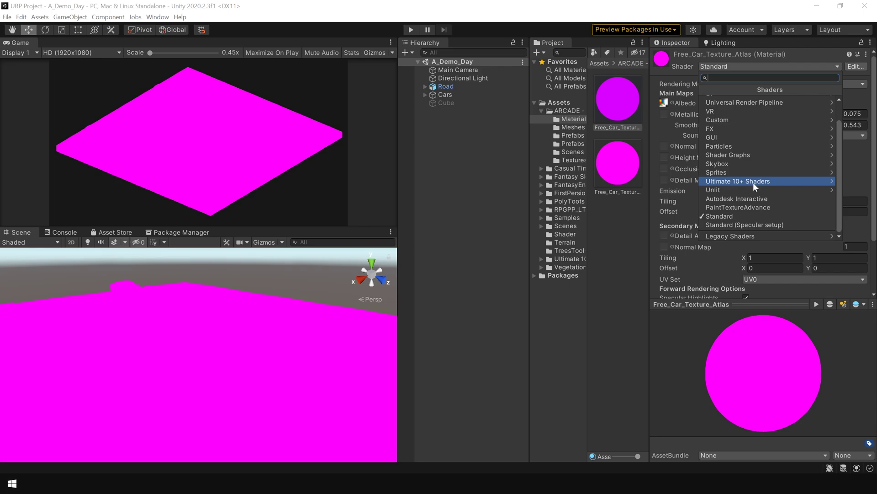
scroll(735, 203, up, 1)
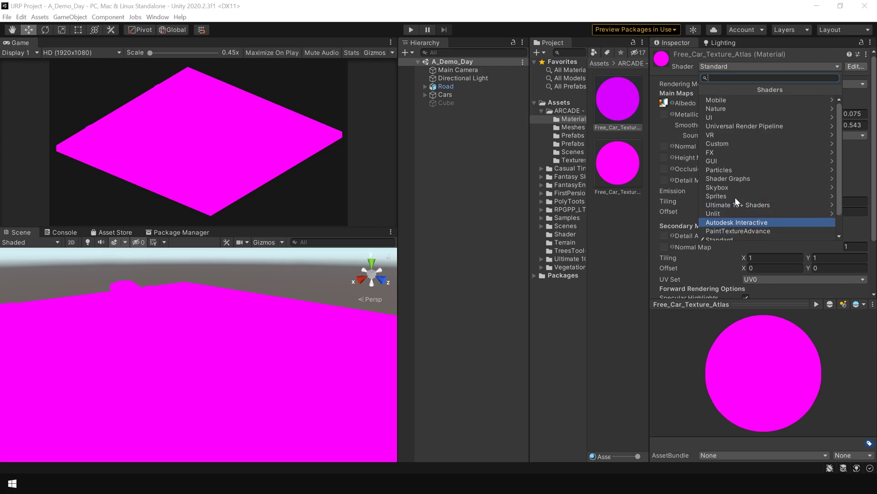
click(489, 341)
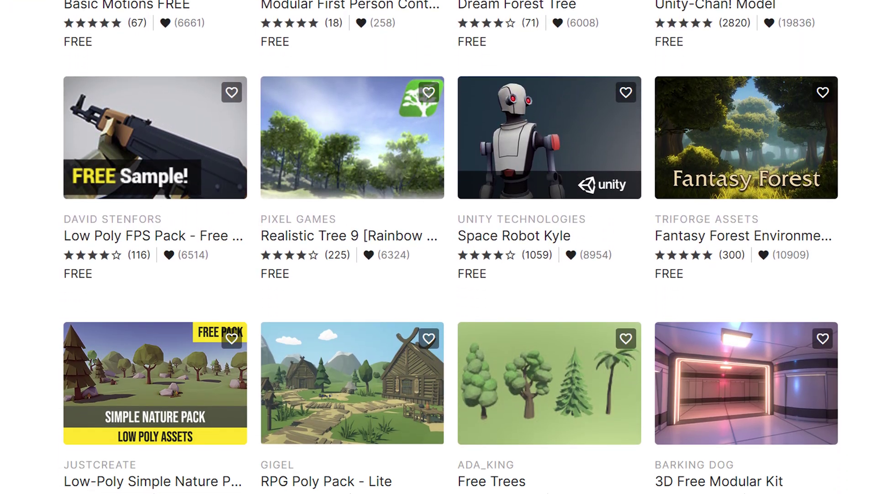
Scroll through the free assets grid and the HDRP and URP asset listings.
scroll(438, 247, down, 10)
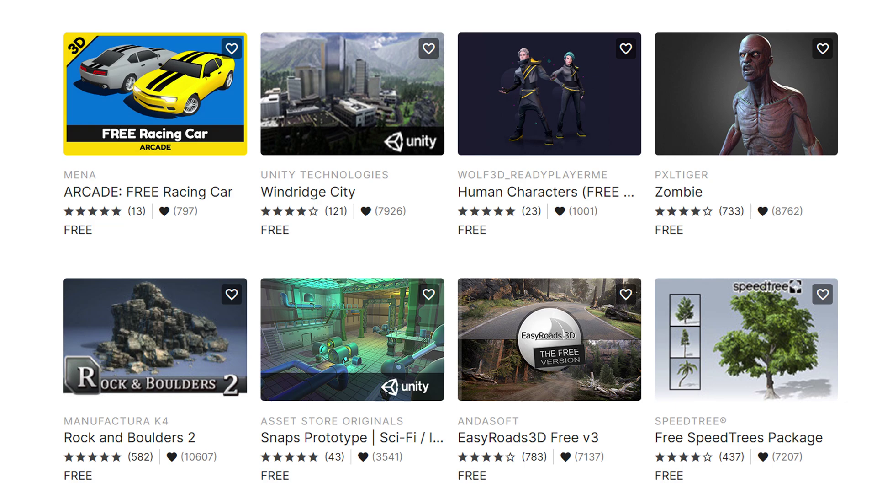
scroll(439, 247, down, 10)
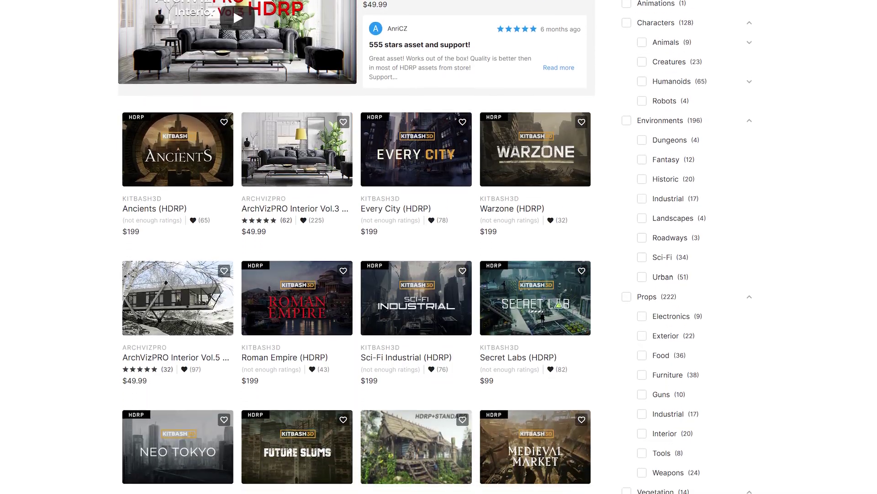
scroll(439, 246, down, 8)
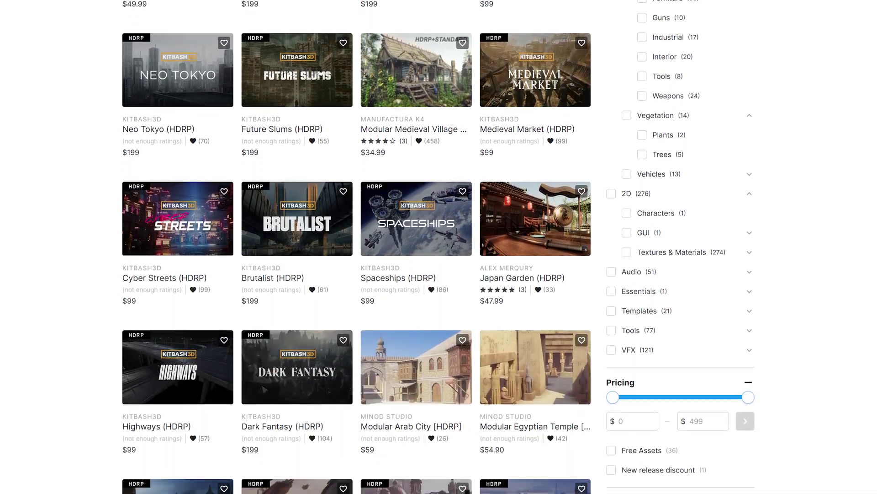
scroll(439, 247, down, 5)
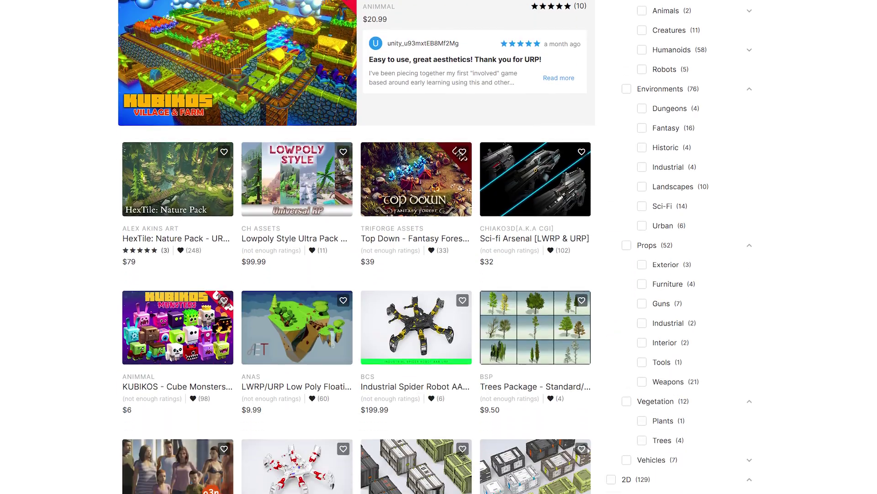
scroll(439, 247, down, 10)
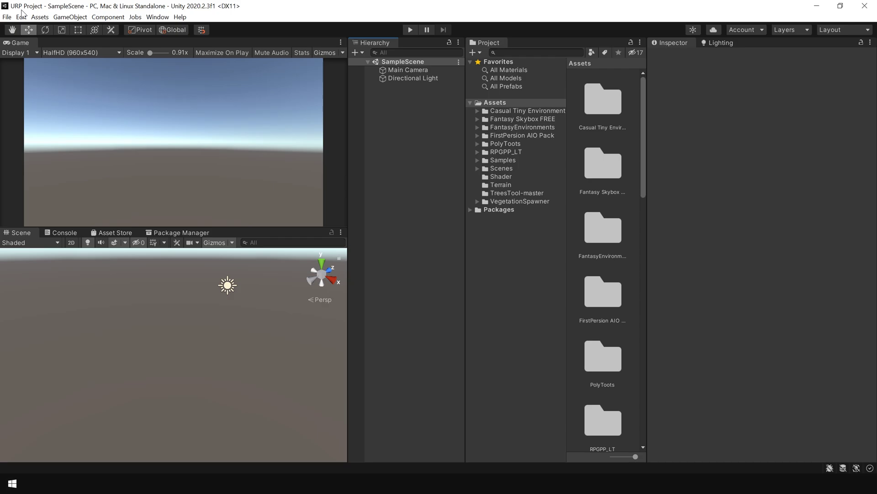
Check the Graphics project settings, then send ARCADE: FREE Racing Car from its store page to Unity.
click(22, 17)
click(42, 291)
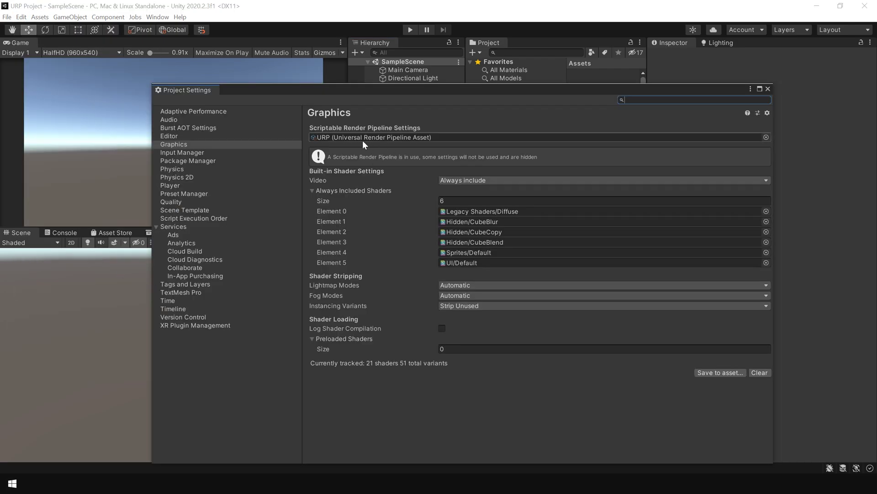
click(767, 89)
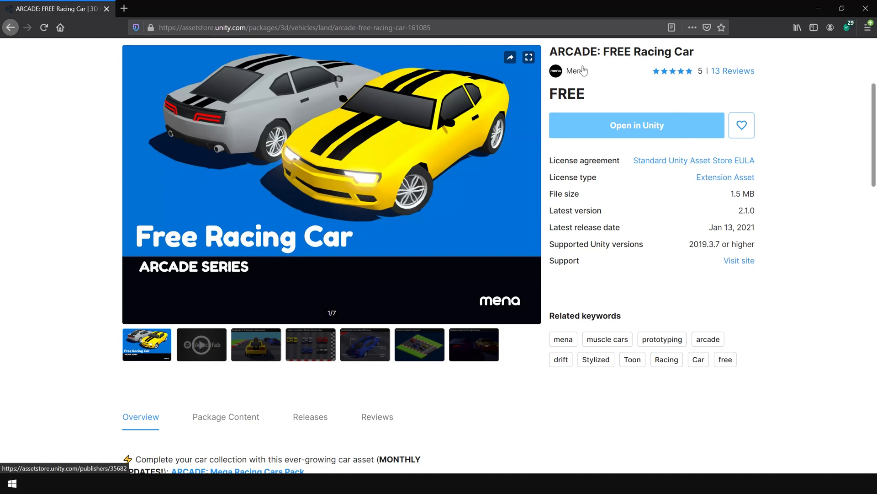
click(657, 133)
Import all files of the ARCADE: FREE Racing Car package.
click(498, 101)
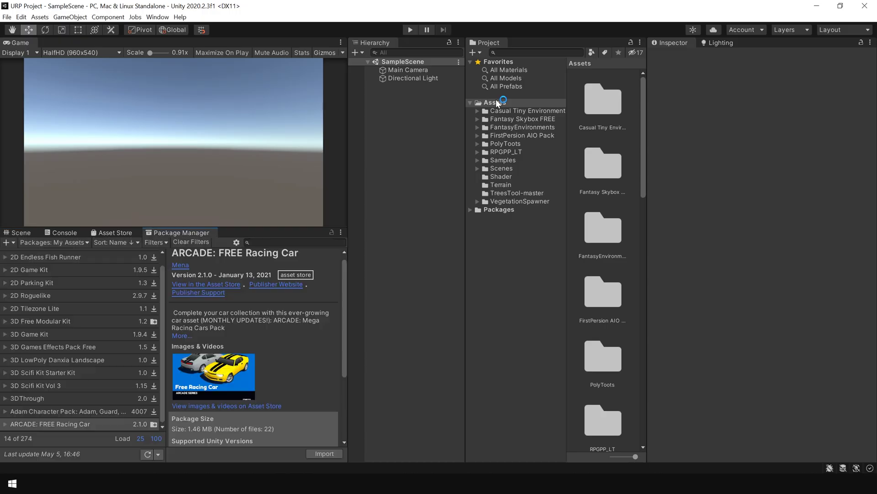
click(330, 452)
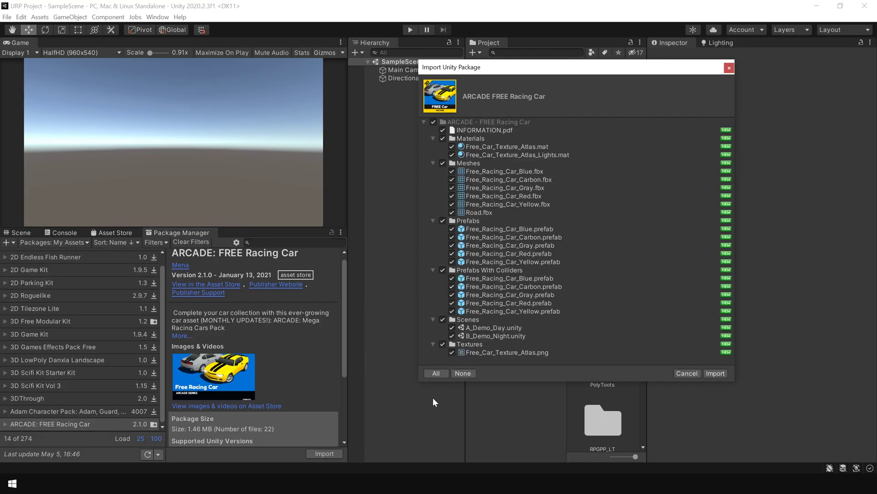
click(715, 373)
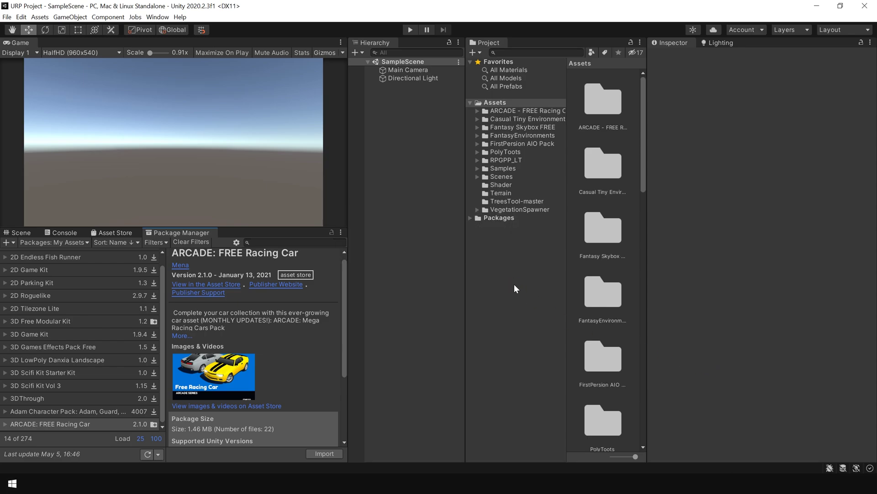
Open the ARCADE A_Demo_Day scene and view it in the Scene view.
click(504, 112)
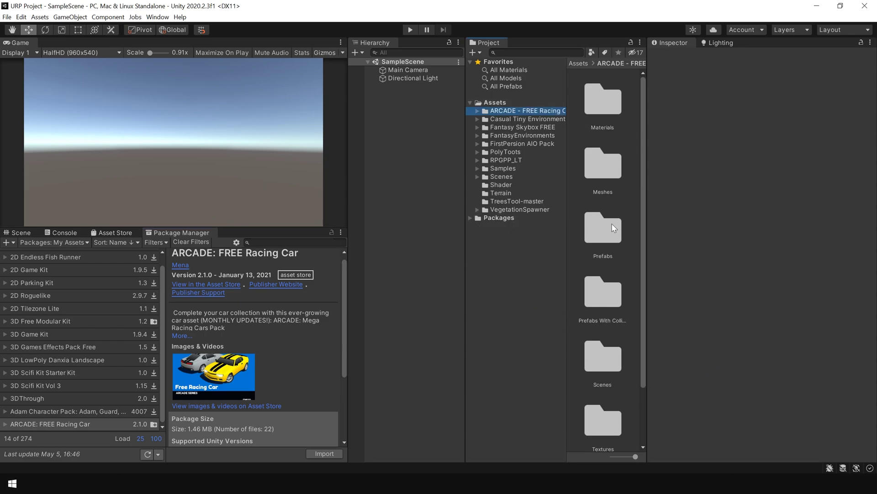
double_click(604, 289)
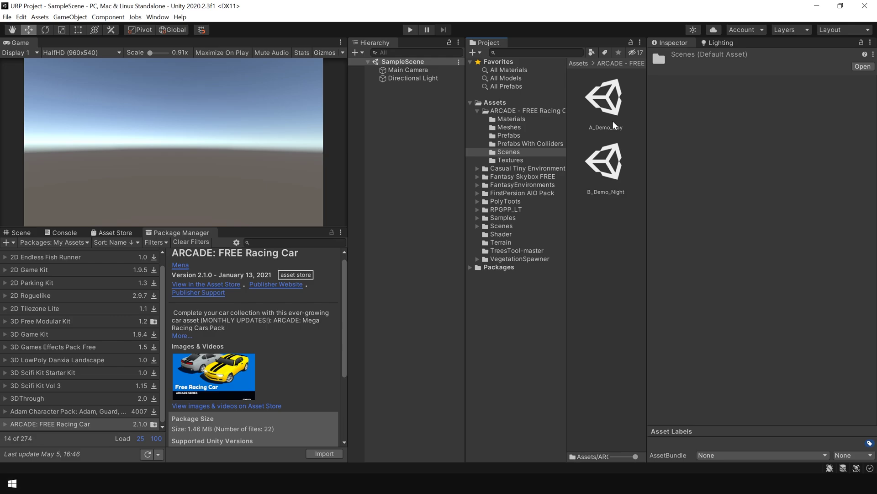
double_click(610, 102)
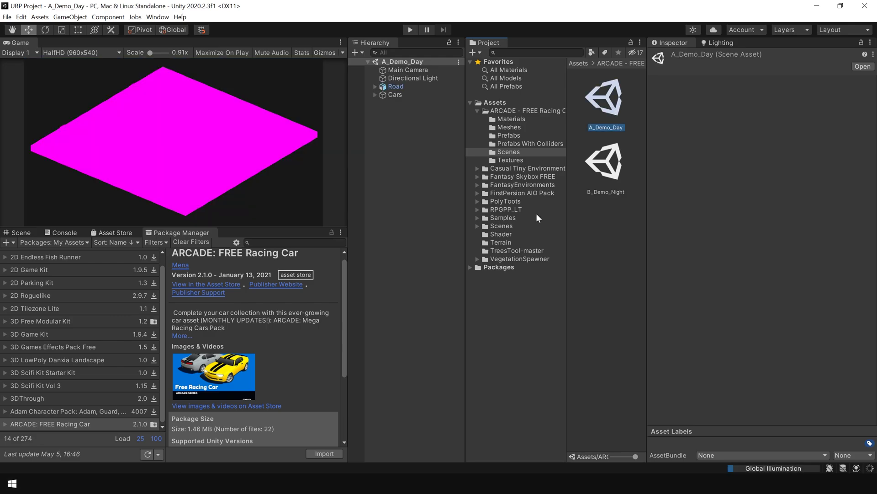
key(ctrl+1)
click(421, 303)
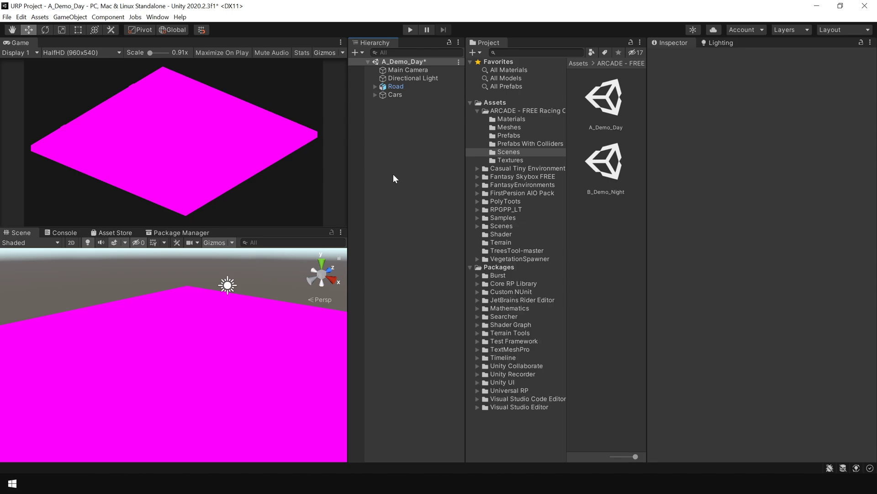
Add a cube lifted above the magenta road and inspect its URP Lit material.
right_click(387, 140)
mouse_move(429, 264)
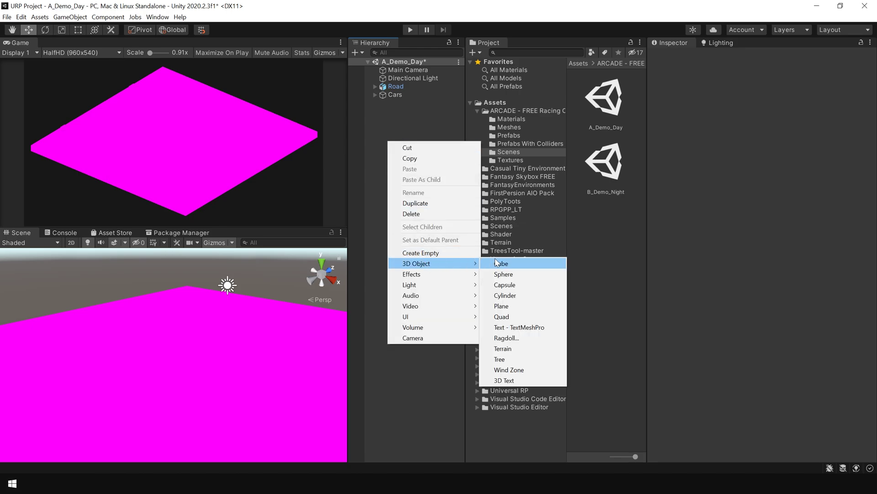
click(501, 263)
drag(203, 370, 208, 361)
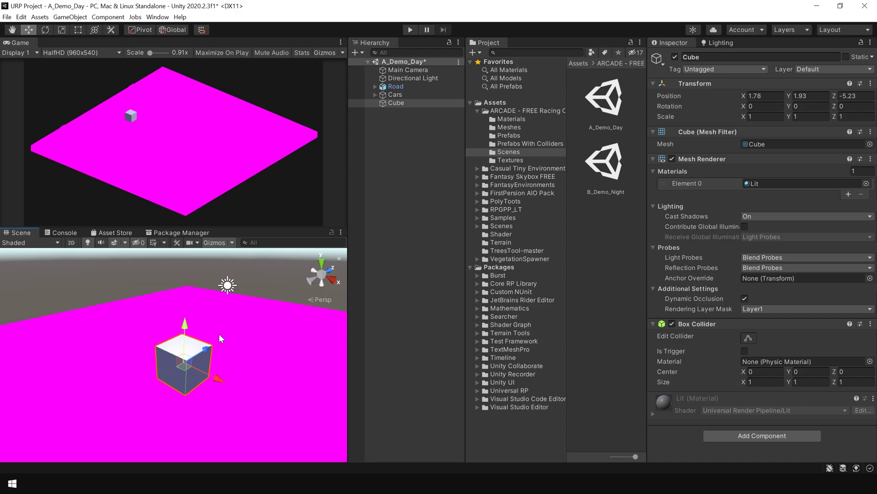
click(761, 183)
click(610, 230)
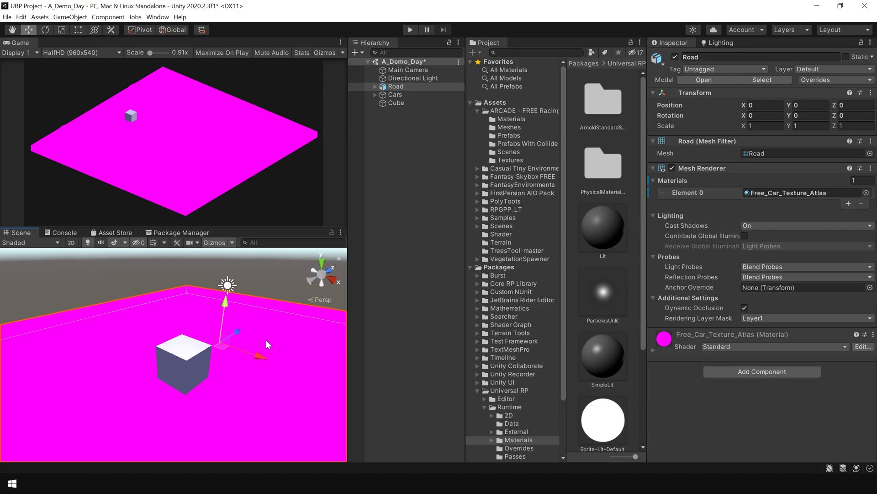
Inspect the road's Free_Car_Texture_Atlas material and its shader list without changing it.
click(787, 190)
click(627, 111)
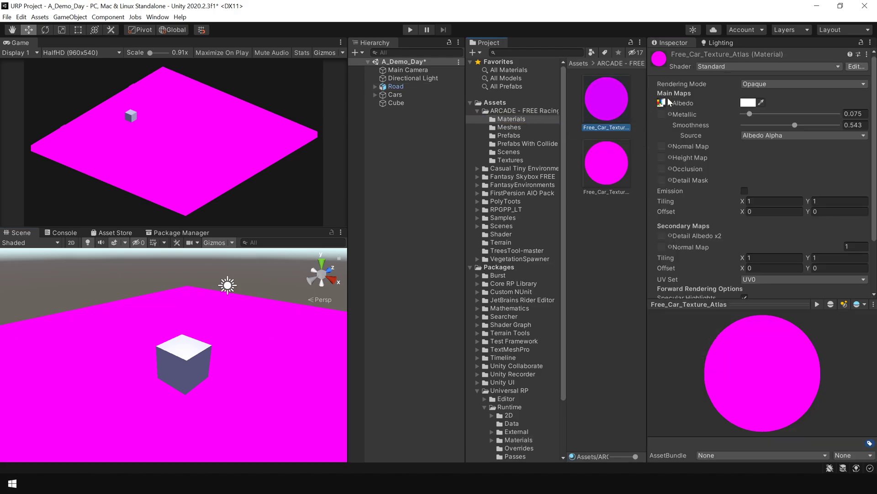
click(711, 67)
scroll(733, 206, down, 1)
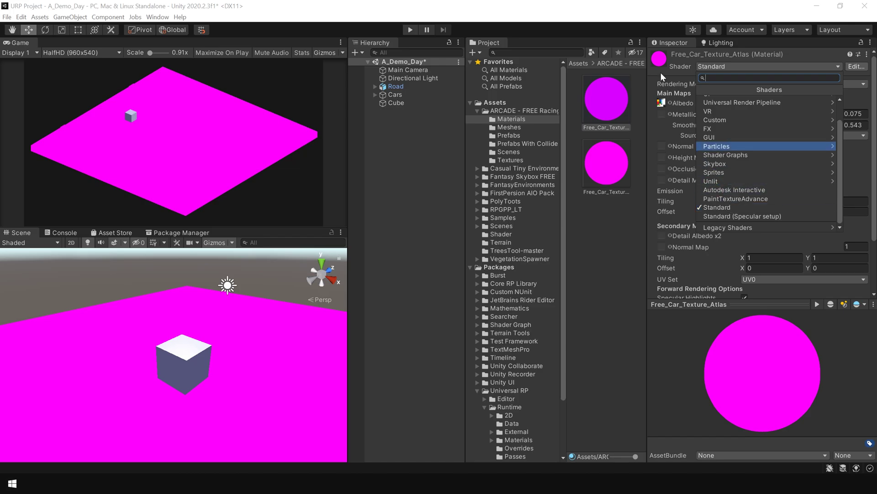
click(422, 173)
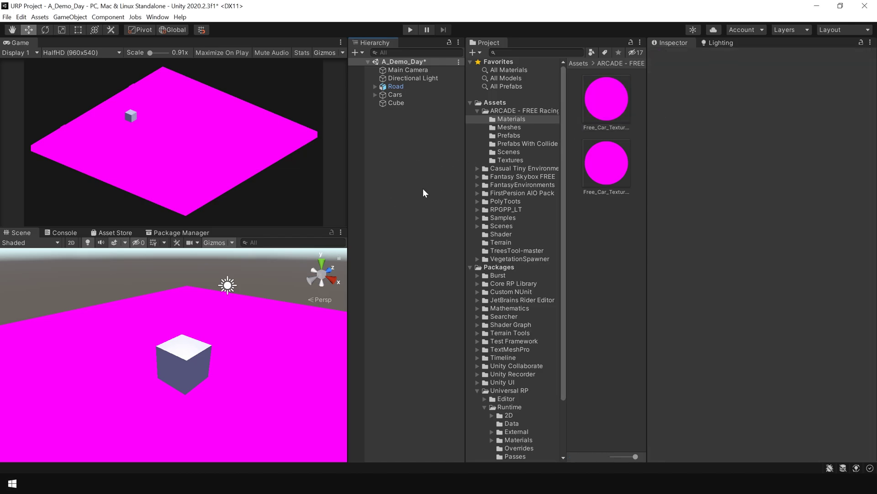
Assign the URP asset as the Scriptable Render Pipeline in Graphics settings.
click(21, 17)
click(76, 294)
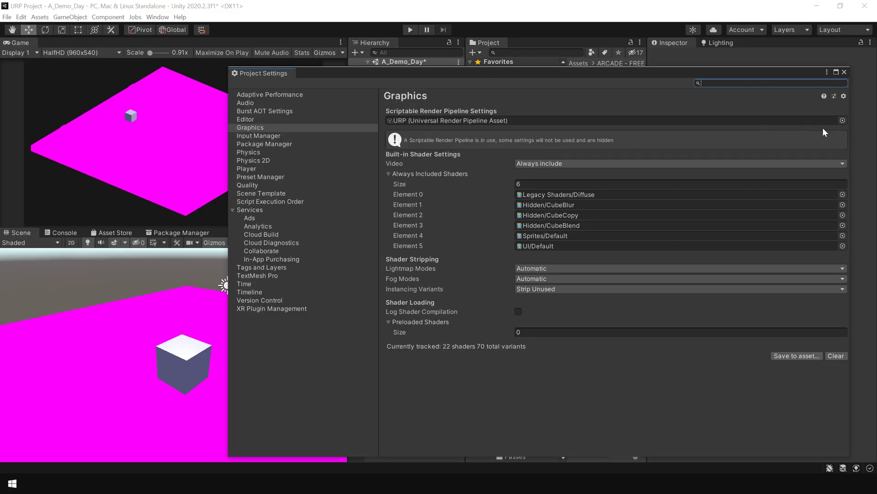
click(842, 121)
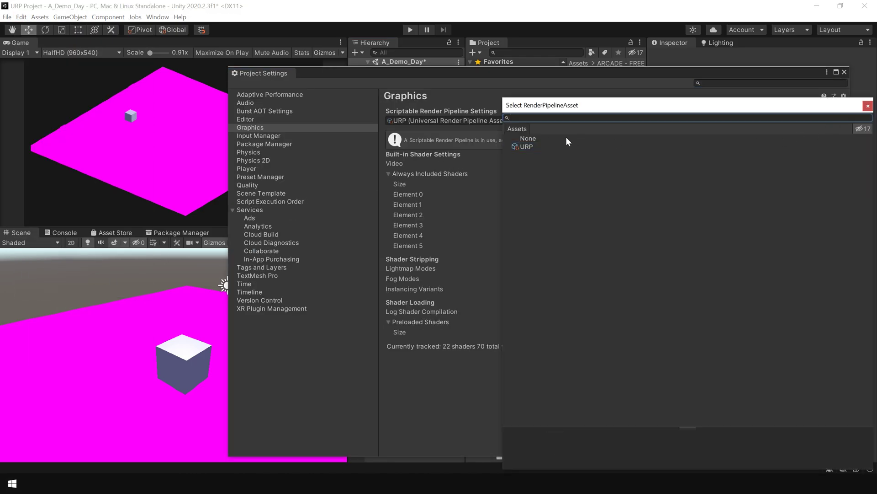
click(537, 139)
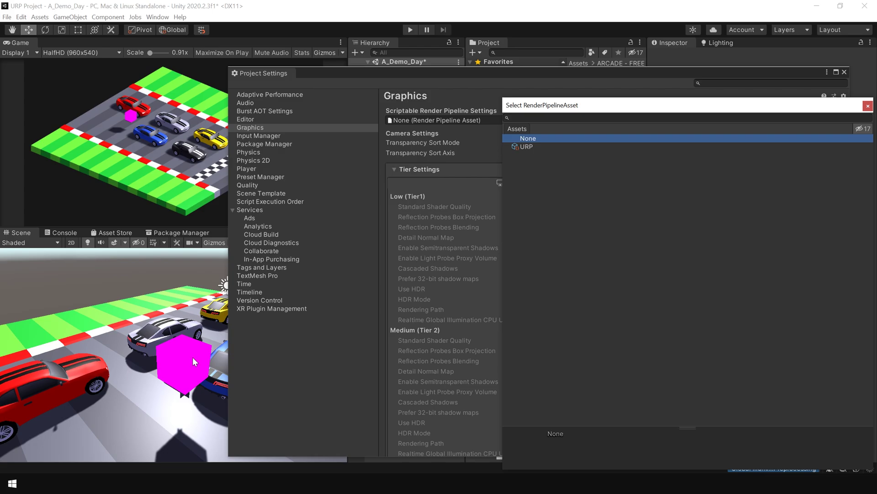
click(531, 147)
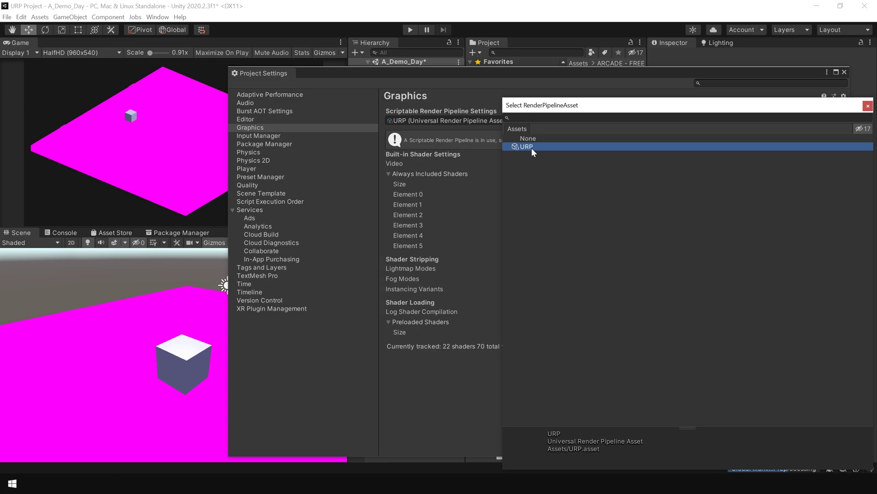
click(871, 109)
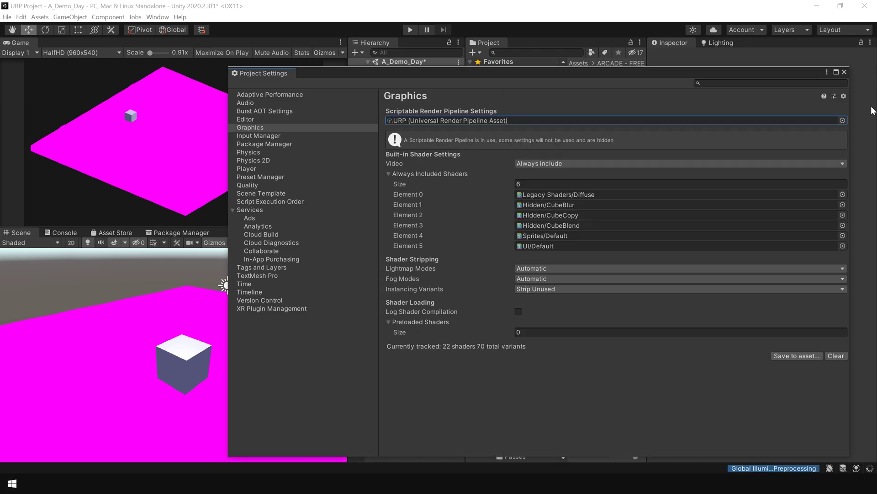
Give the road's Free_Car_Texture_Atlas material the Universal Render Pipeline/Lit shader.
click(844, 72)
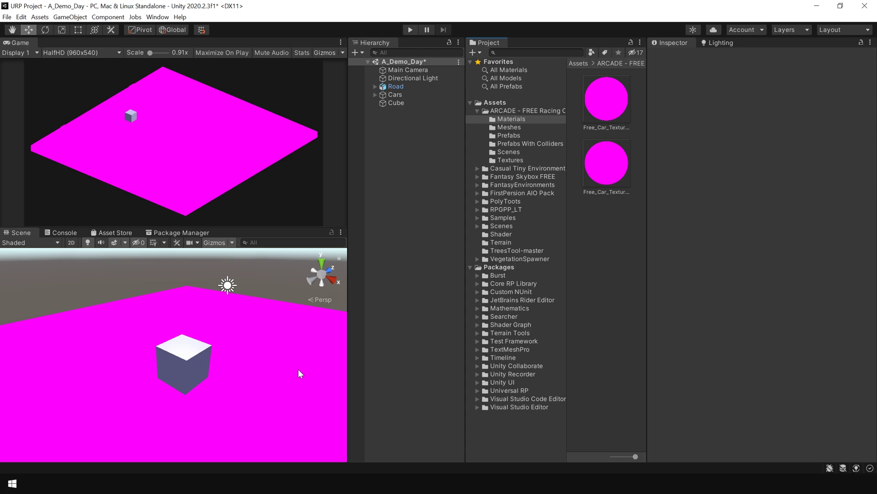
click(285, 343)
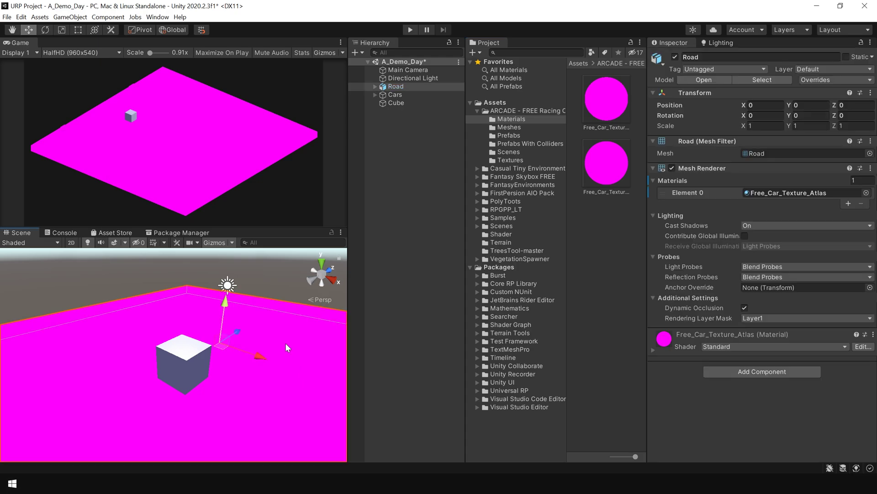
click(611, 122)
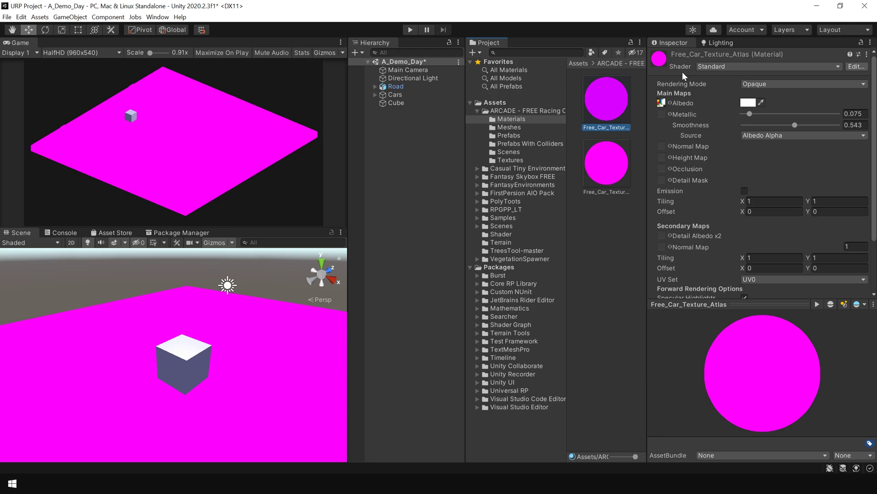
click(706, 68)
scroll(724, 209, down, 1)
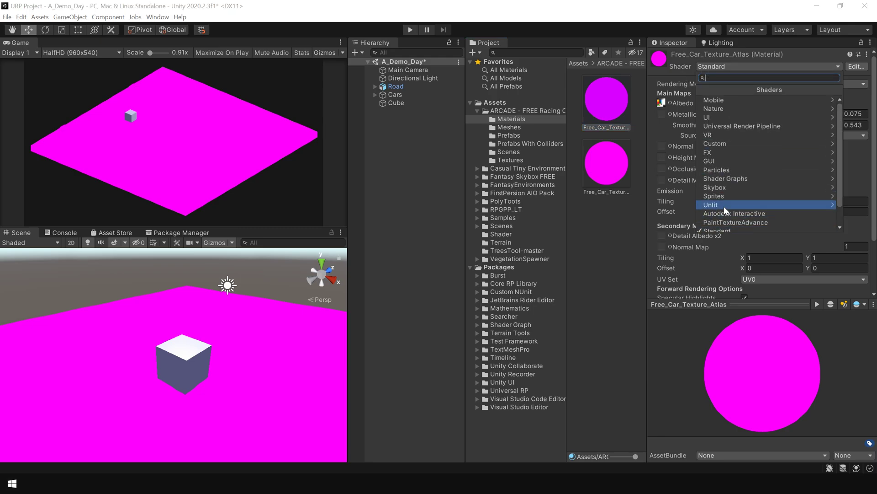
click(736, 126)
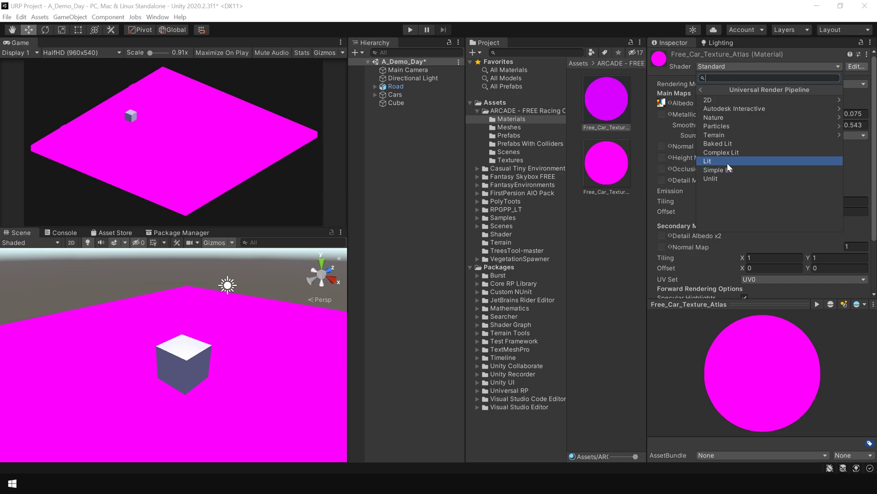
click(728, 163)
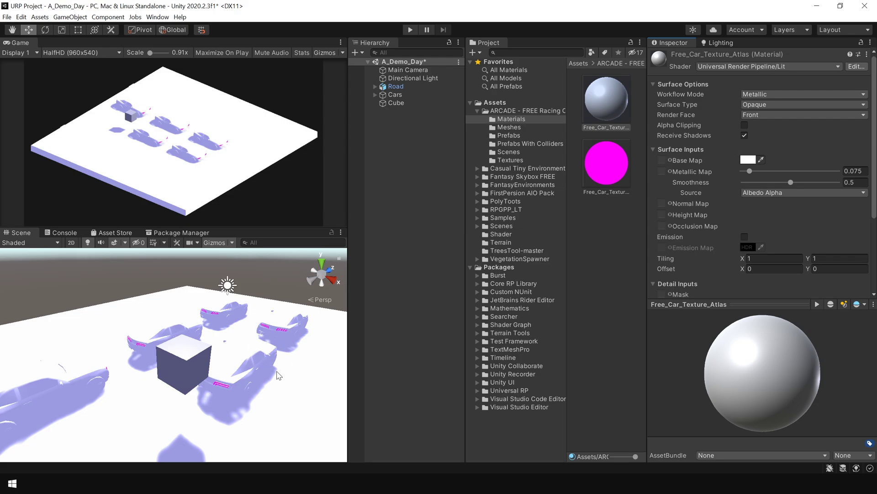
Drag the car atlas texture onto the Base Map slot, then undo back to Standard.
click(513, 159)
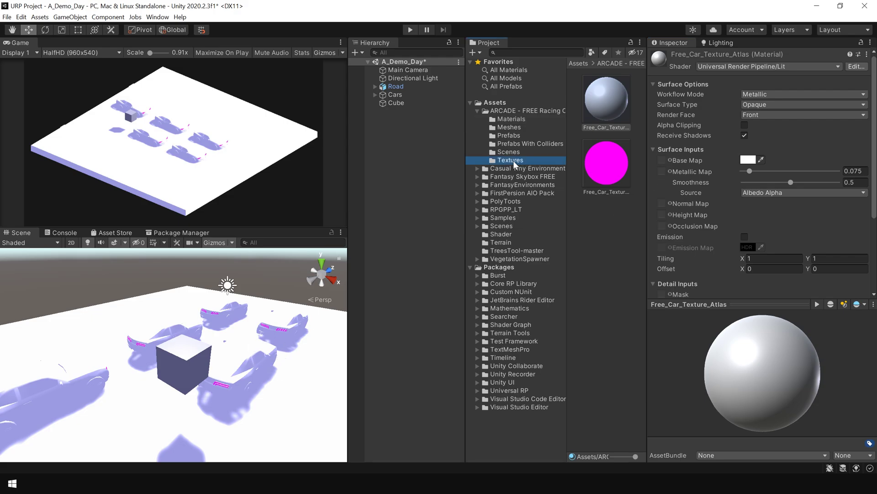
drag(605, 120, 666, 160)
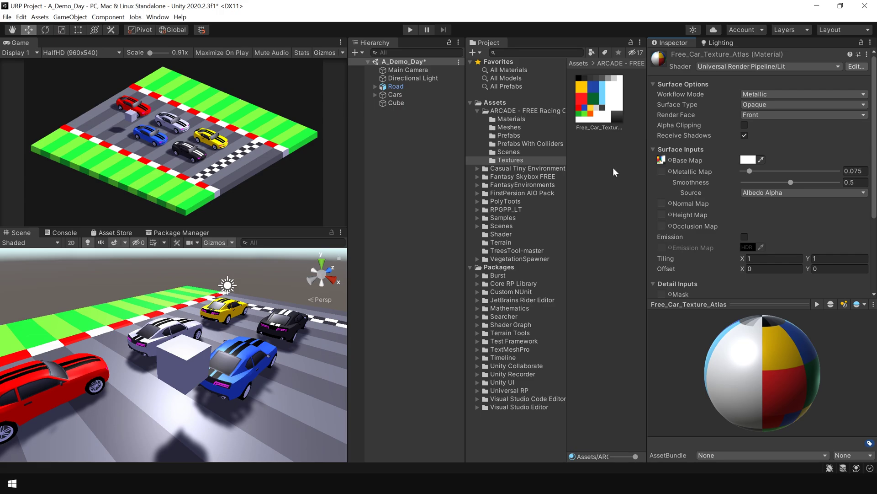
key(ctrl+z)
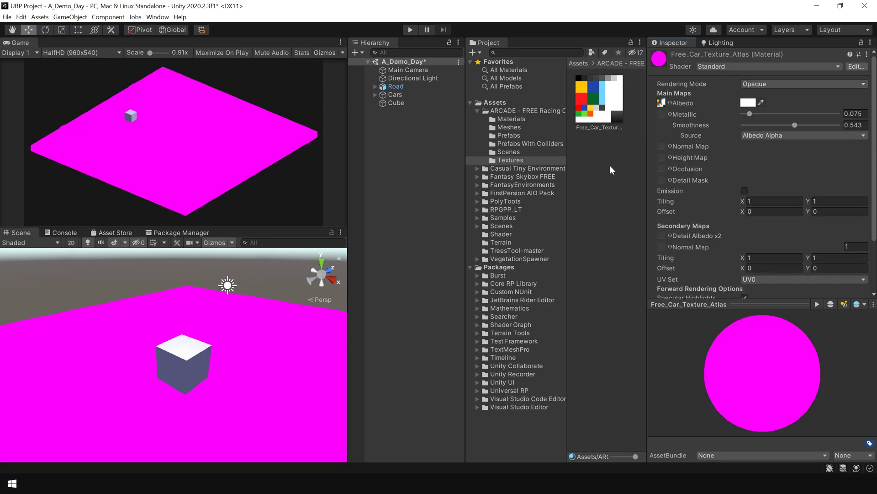
Upgrade both ARCADE car materials with Upgrade Selected Materials to UniversalRP Materials.
click(511, 119)
ctrl+click(610, 163)
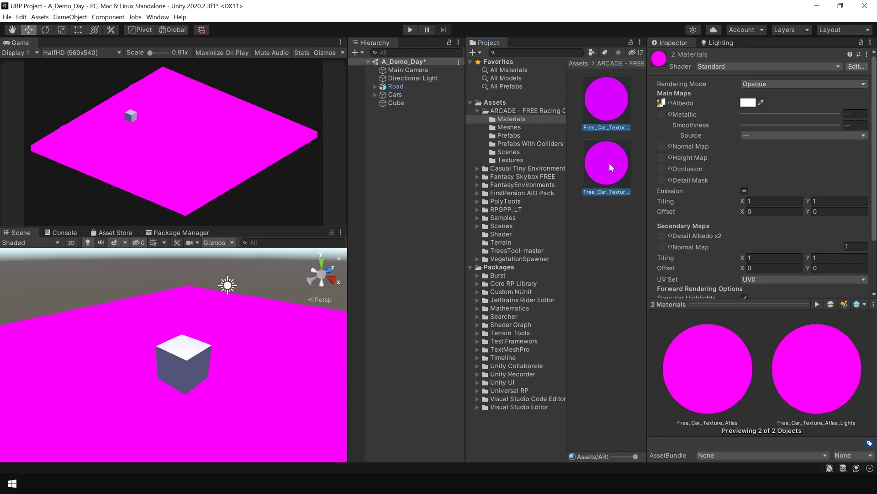
click(21, 16)
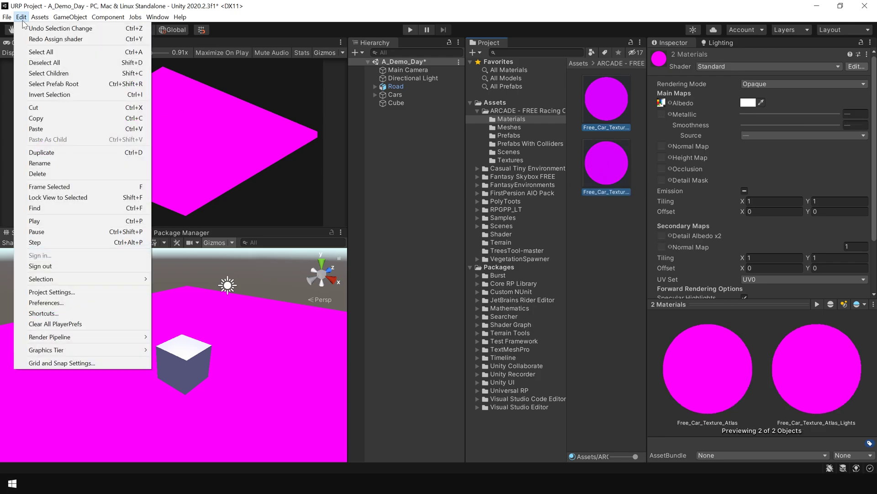
mouse_move(102, 339)
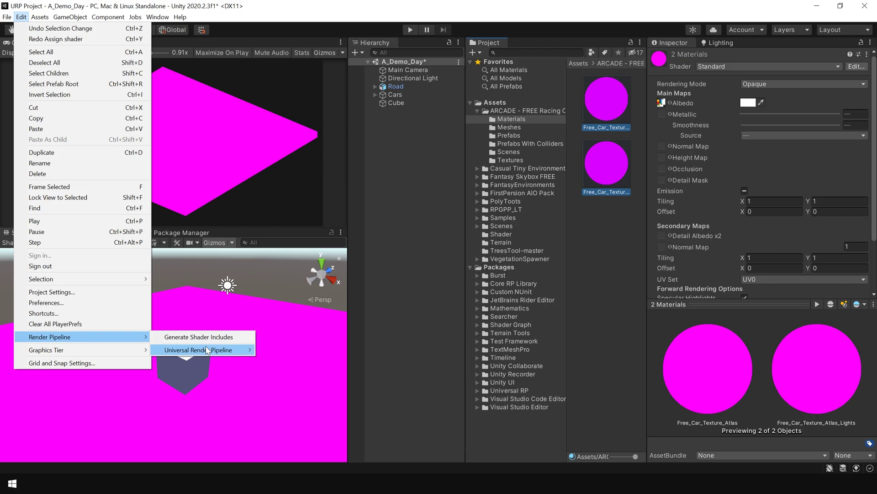
mouse_move(207, 350)
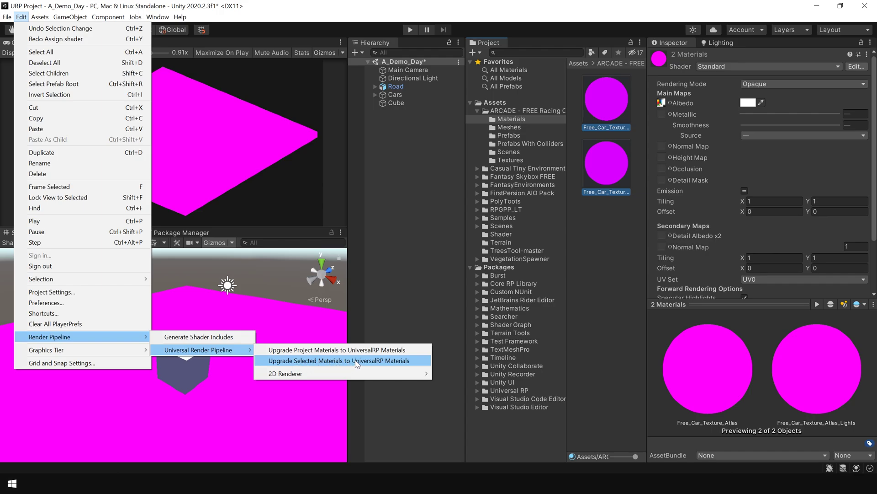
click(326, 361)
click(464, 262)
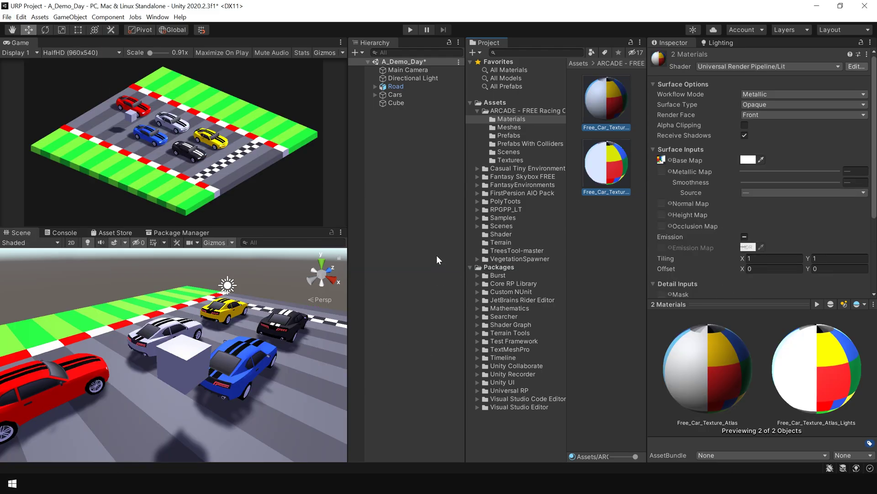
Compare the upgraded Free_Car_Texture_Atlas and Free_Car_Texture_Atlas_Lights materials.
click(597, 94)
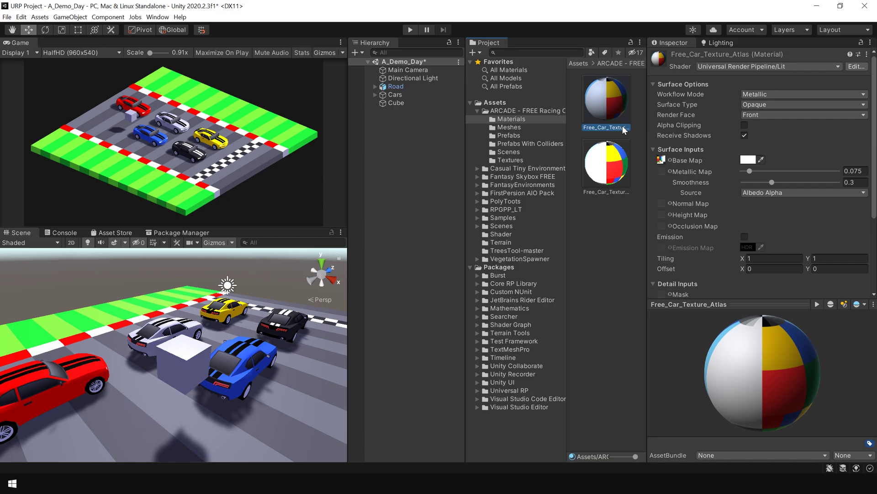
click(607, 164)
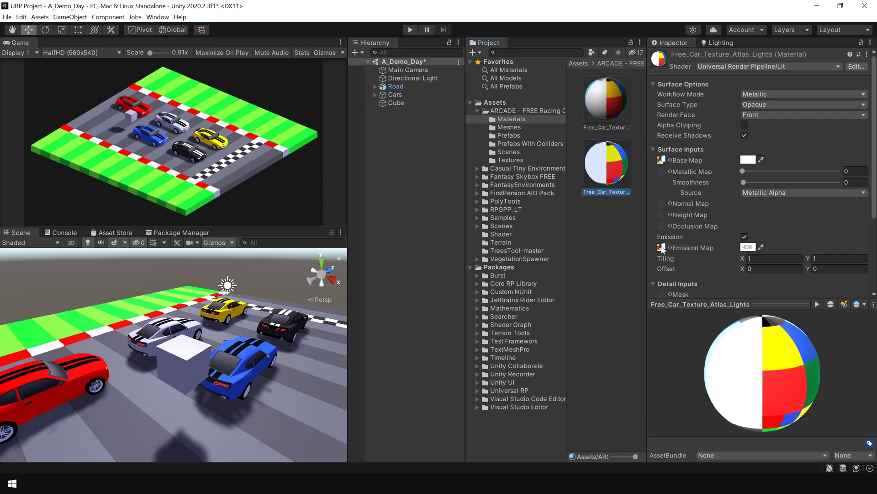
click(618, 130)
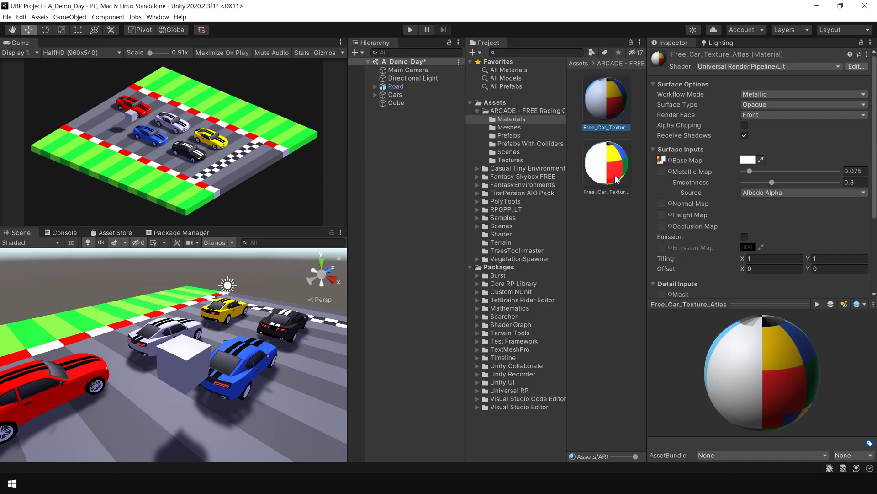
click(619, 97)
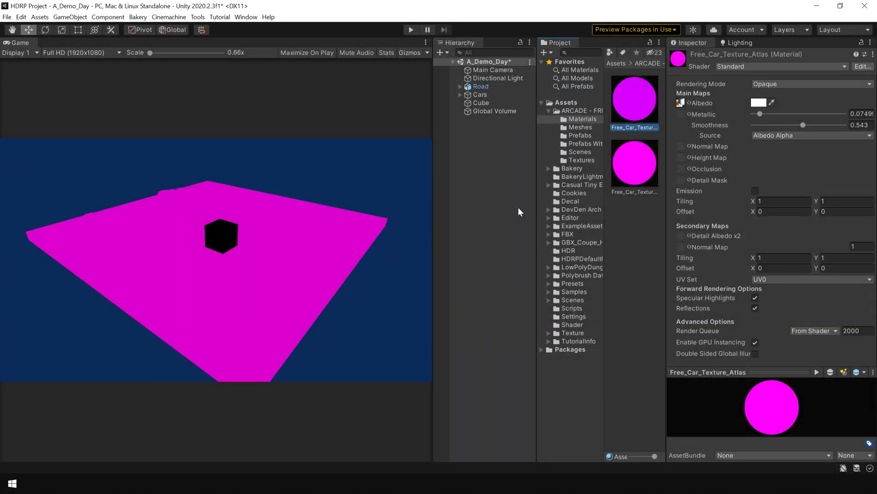
Upgrade both car materials to HDRP/Lit and set the Directional Light to 2121.975 Lux.
click(649, 212)
click(642, 116)
ctrl+click(635, 168)
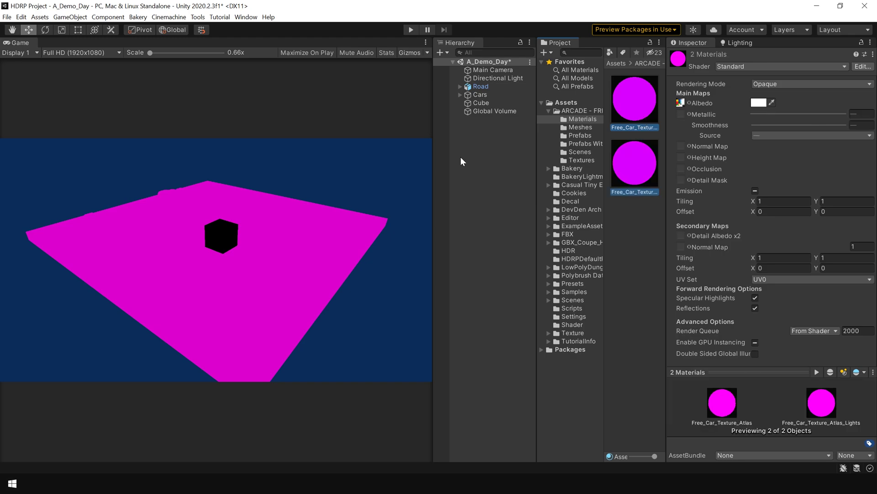
click(21, 17)
mouse_move(133, 371)
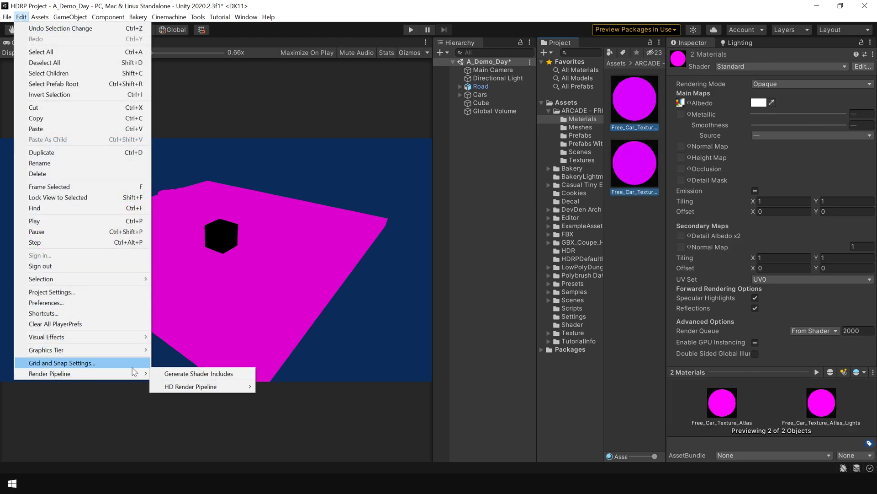
mouse_move(209, 387)
mouse_move(347, 430)
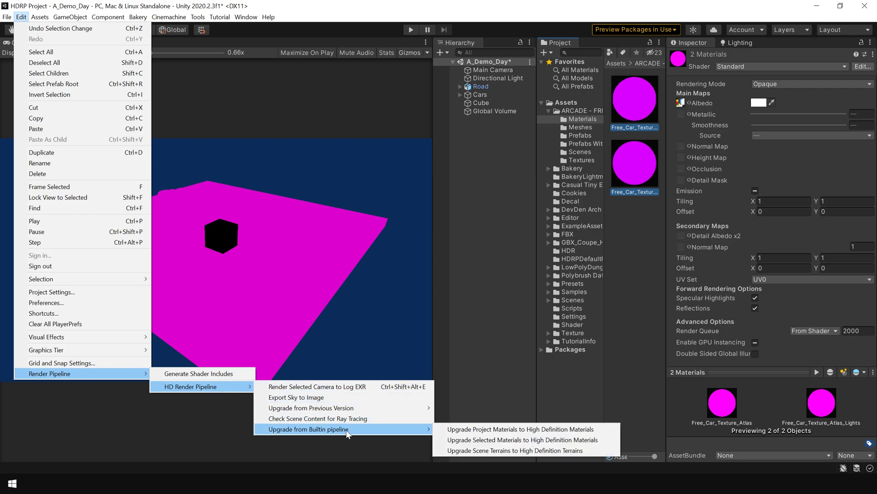
click(497, 441)
click(468, 255)
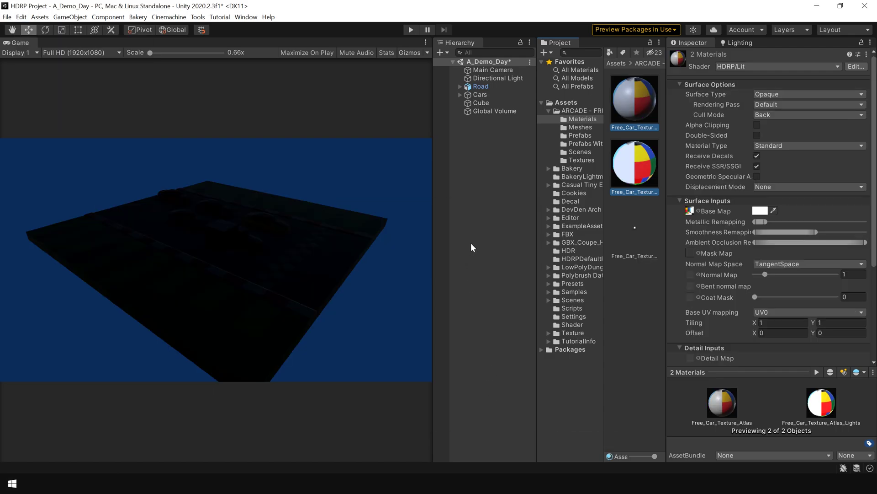
click(499, 78)
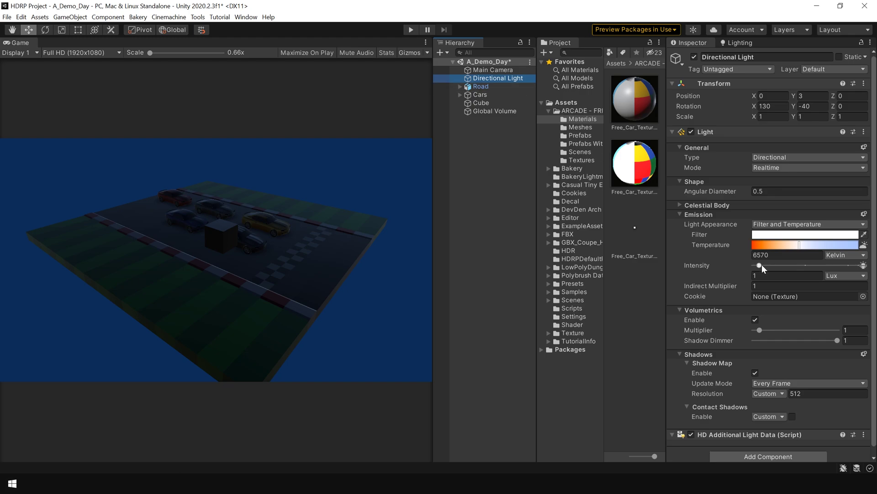
drag(761, 264, 770, 265)
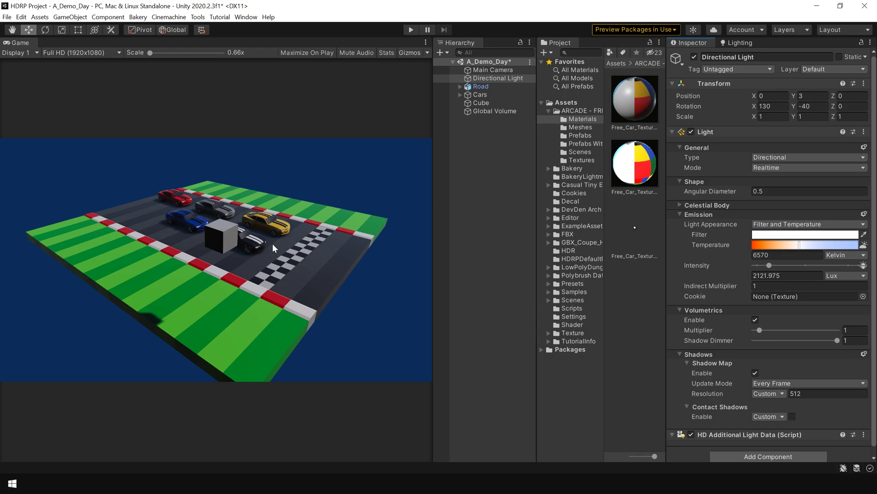
Save the scene, then give Free_Car_Texture_Atlas the Mobile/Bumped Diffuse shader.
key(ctrl+s)
click(620, 330)
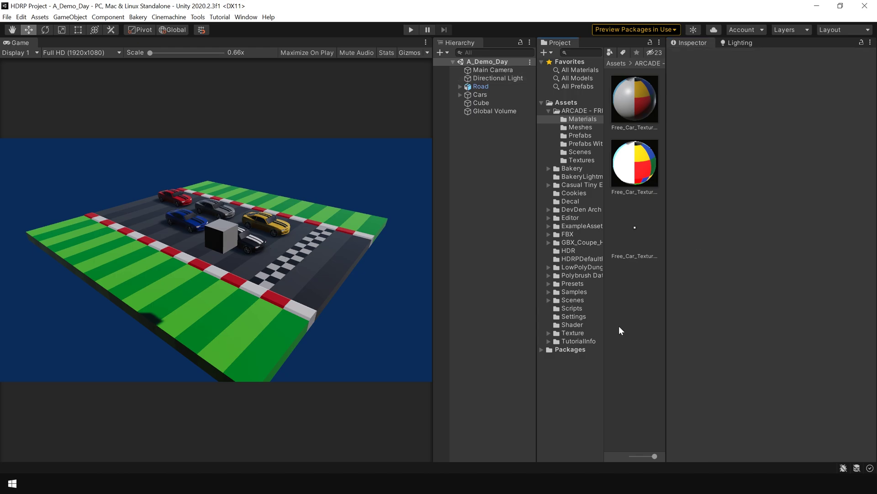
click(633, 113)
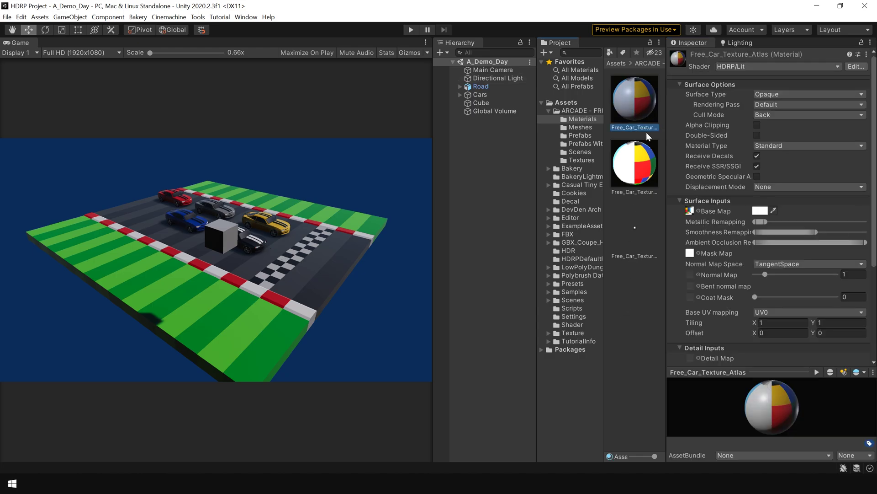
click(731, 67)
scroll(736, 172, down, 1)
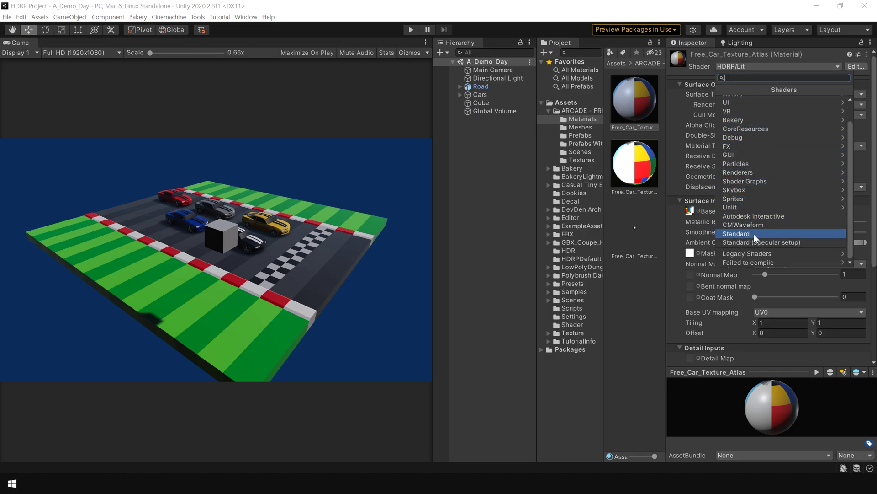
scroll(754, 233, up, 1)
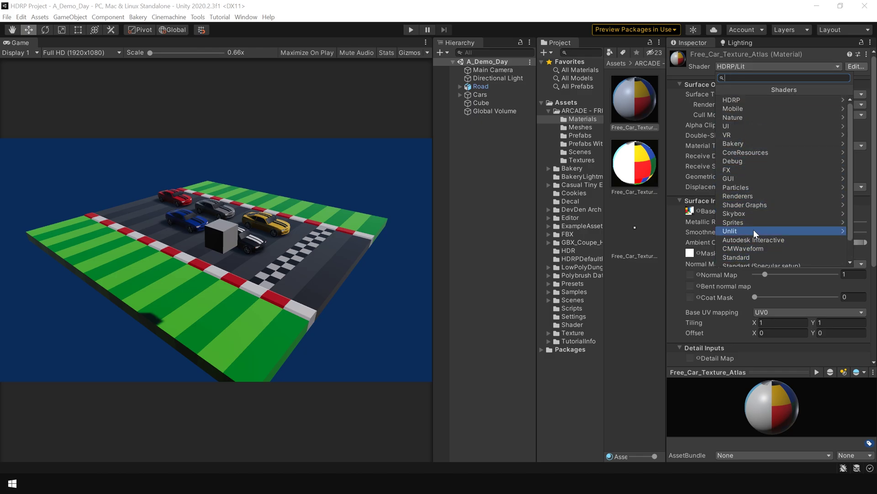
click(747, 109)
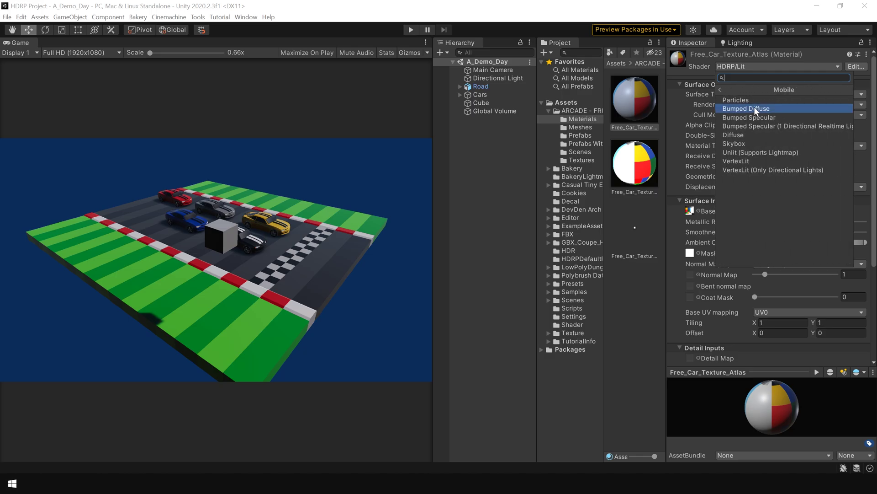
click(756, 110)
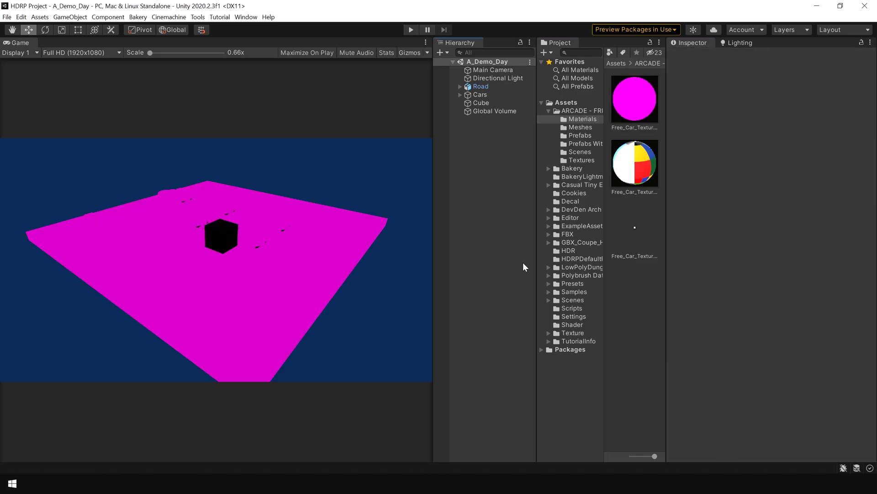
Run the HDRP Upgrade Selected Materials command on Free_Car_Texture_Atlas.
click(21, 17)
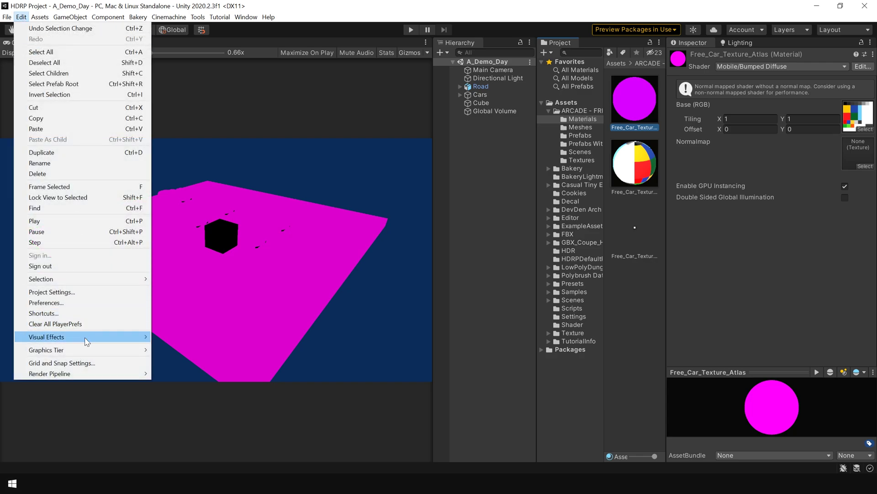
mouse_move(87, 375)
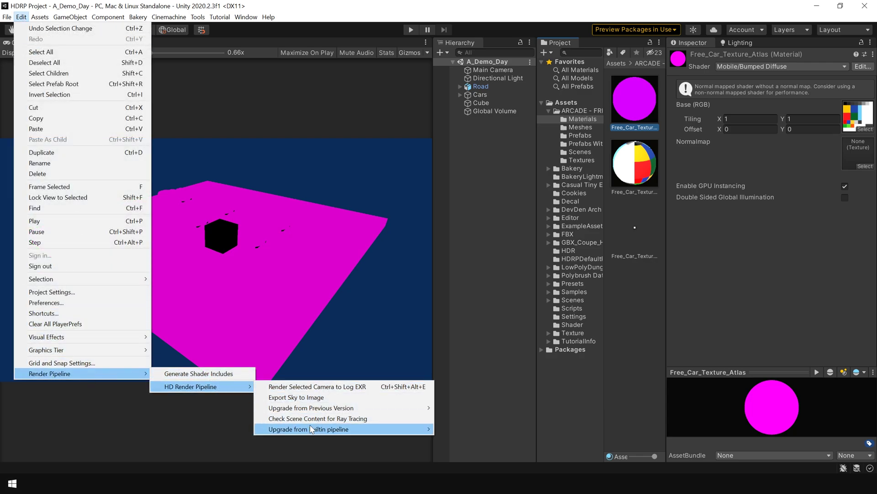
mouse_move(313, 429)
click(472, 439)
click(472, 258)
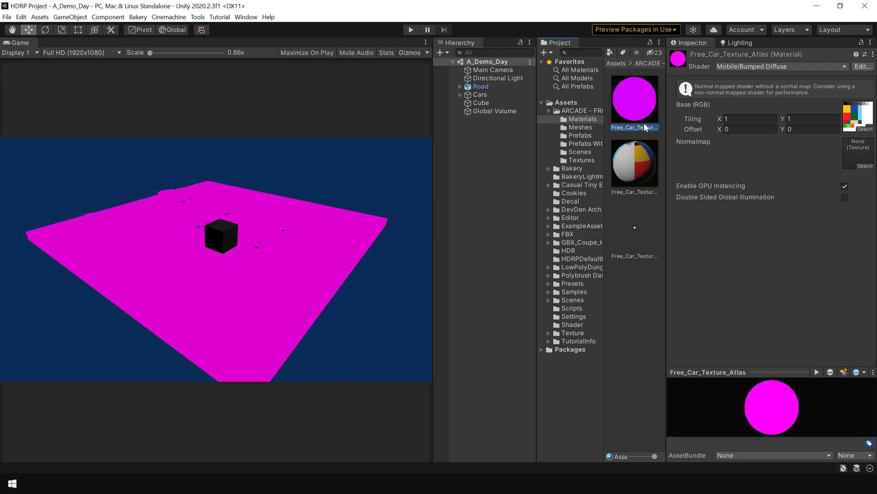
Select both car atlas materials and give them the Standard shader.
ctrl+click(635, 171)
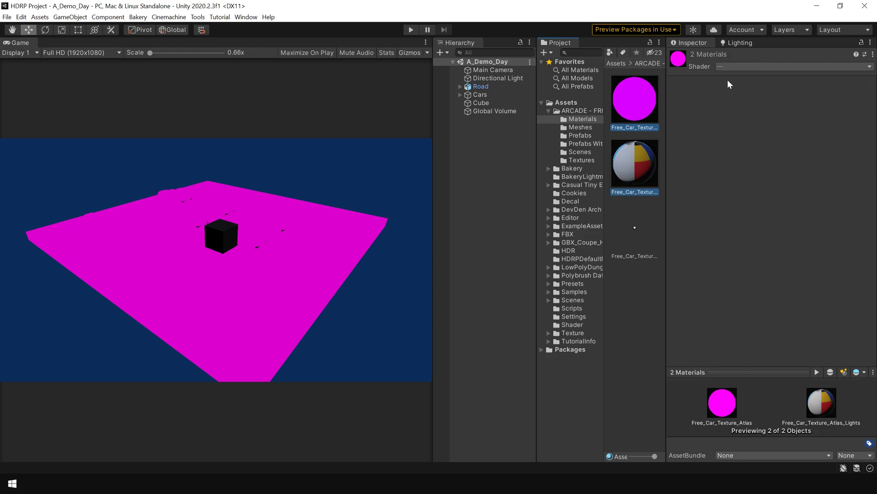
click(728, 68)
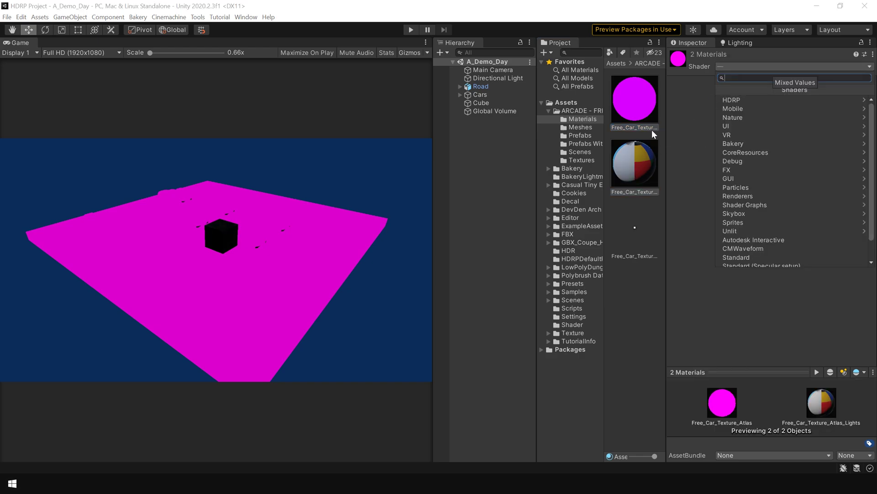
scroll(732, 137, down, 1)
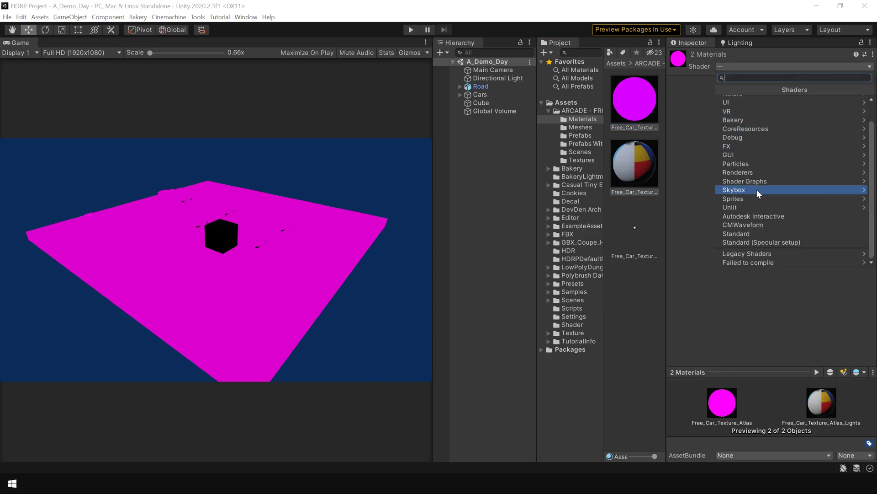
click(752, 235)
Upgrade the two selected materials to HDRP with Upgrade Selected Materials.
click(21, 17)
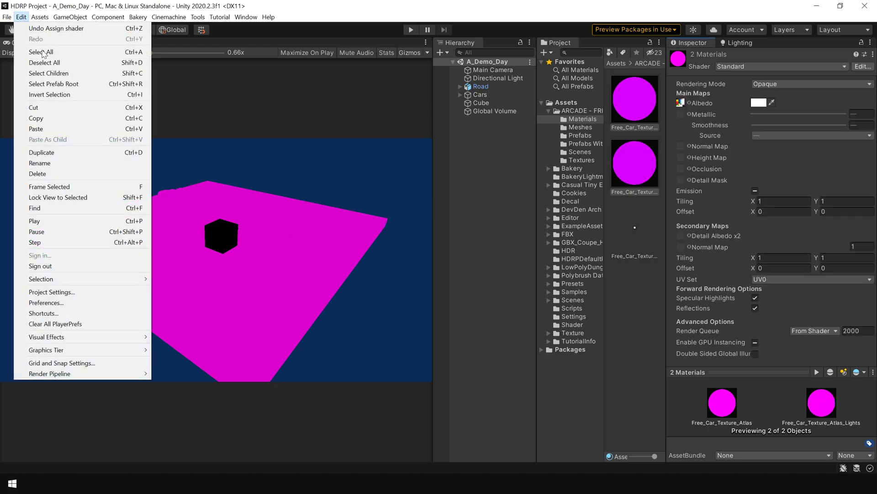
mouse_move(220, 387)
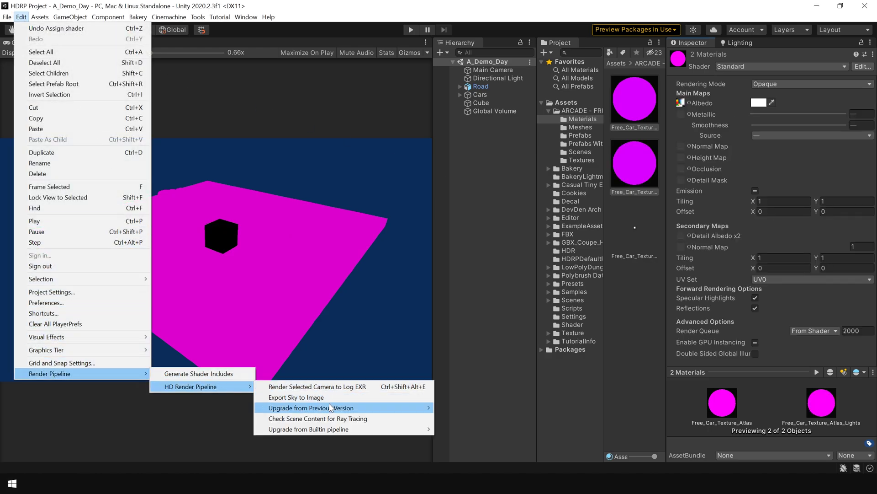
mouse_move(320, 429)
click(526, 440)
click(469, 258)
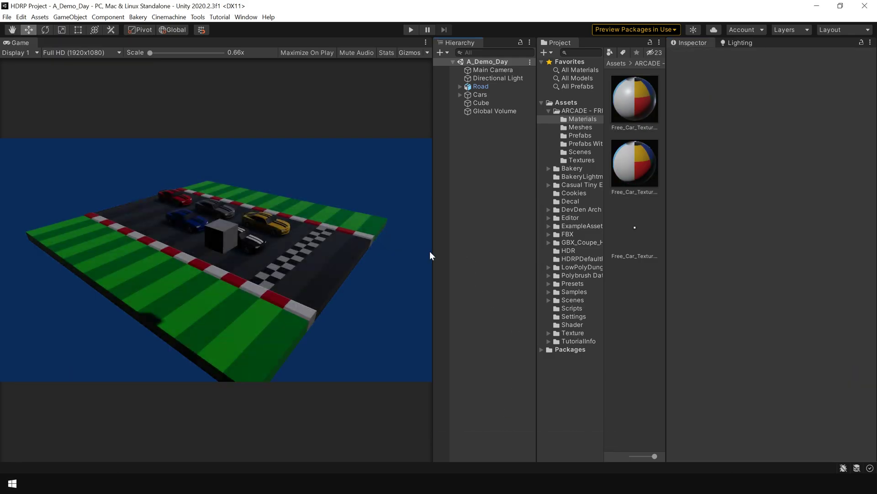
Import the Ultimate 10+ Shaders package with all its files.
key(alt)
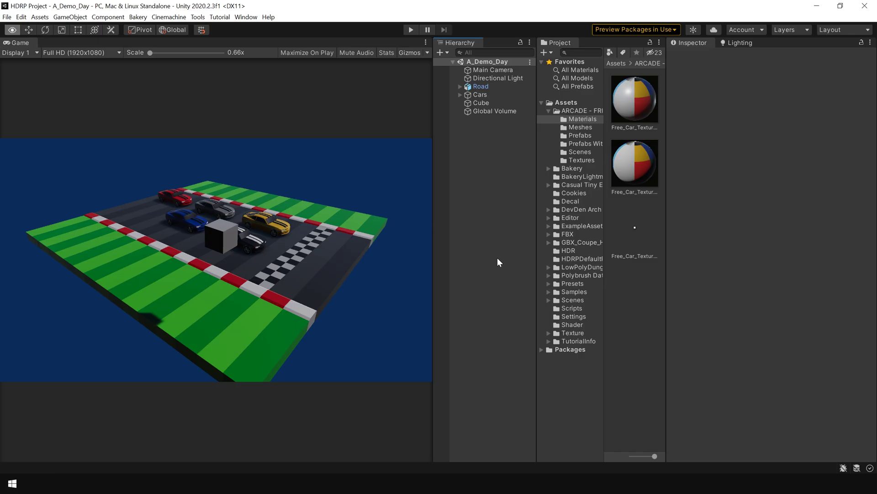
key(alt+Tab)
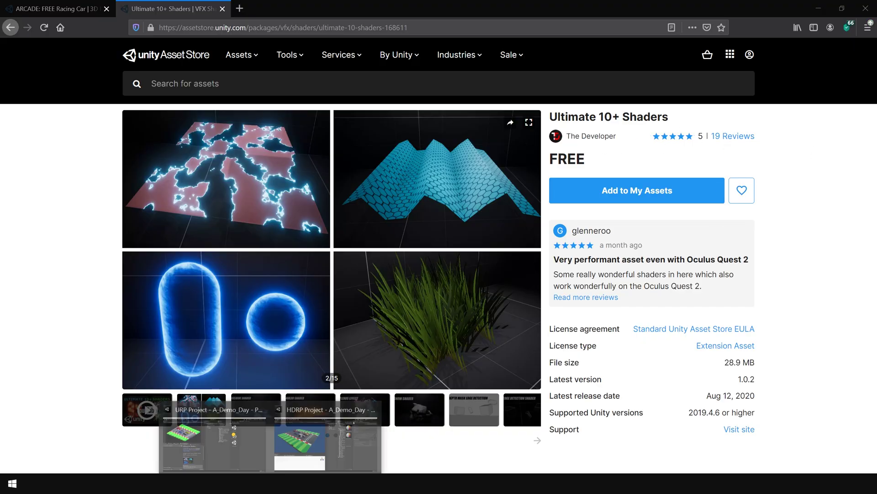
click(330, 438)
click(330, 454)
click(715, 372)
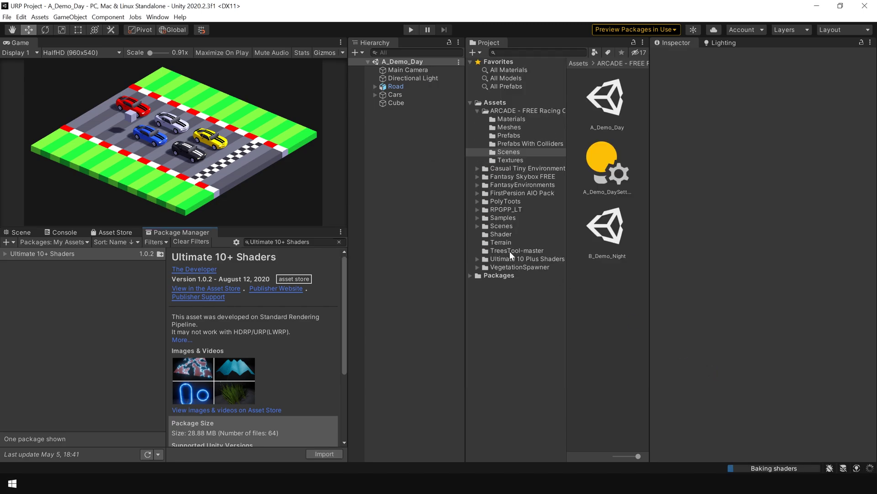
Open the Review demo scene from Ultimate 10 Plus Shaders > Scenes.
click(509, 256)
double_click(613, 235)
double_click(613, 235)
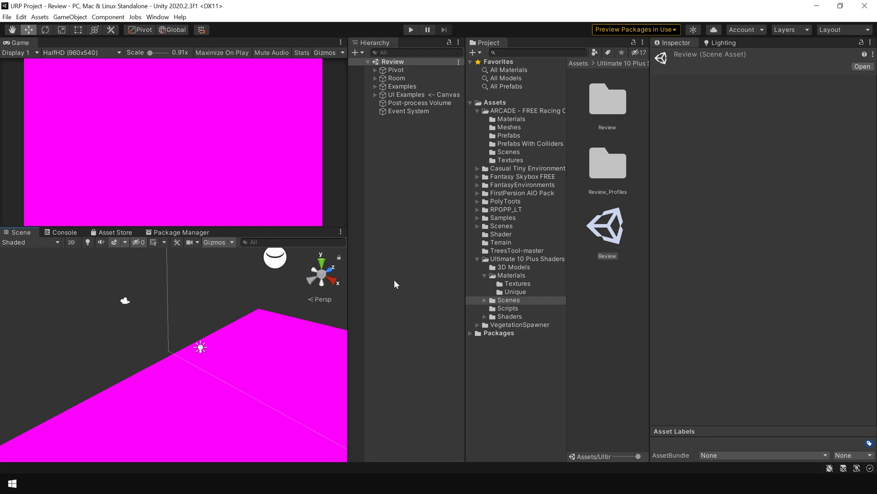
middle_drag(262, 382, 229, 359)
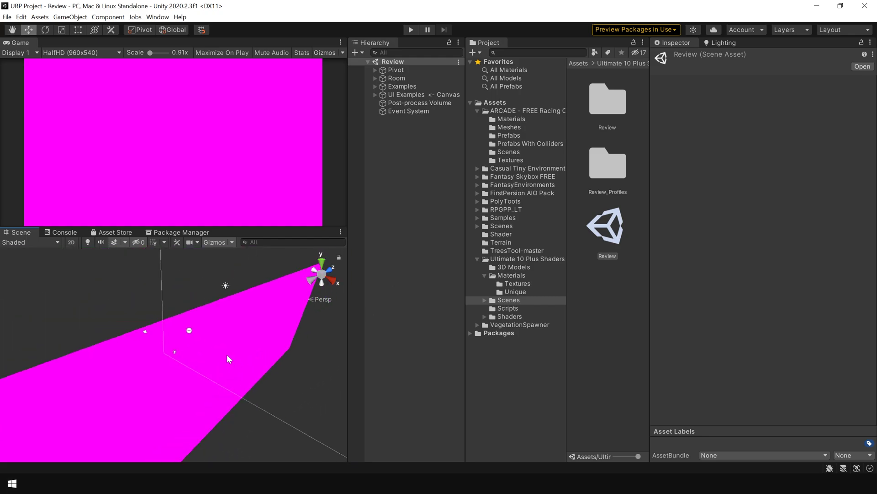
alt+drag(229, 358, 256, 349)
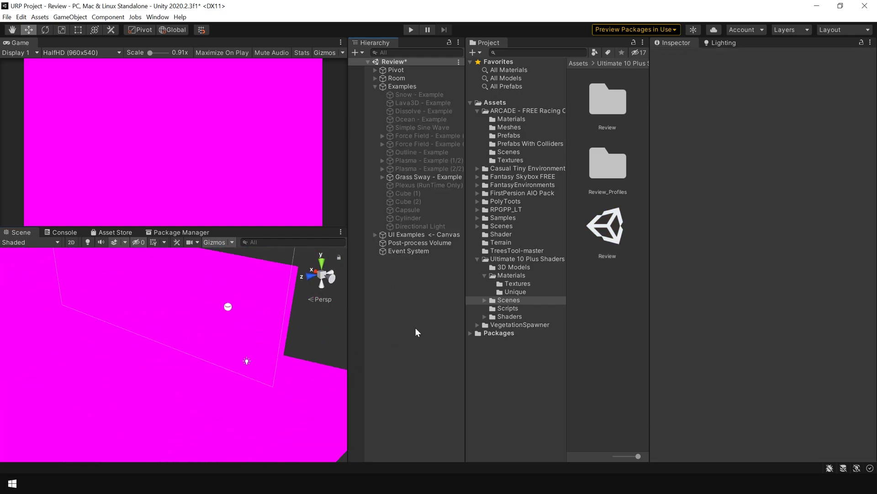
Select a Grass Sway - Example child and select its Grass Sway material.
click(382, 177)
click(419, 185)
click(783, 181)
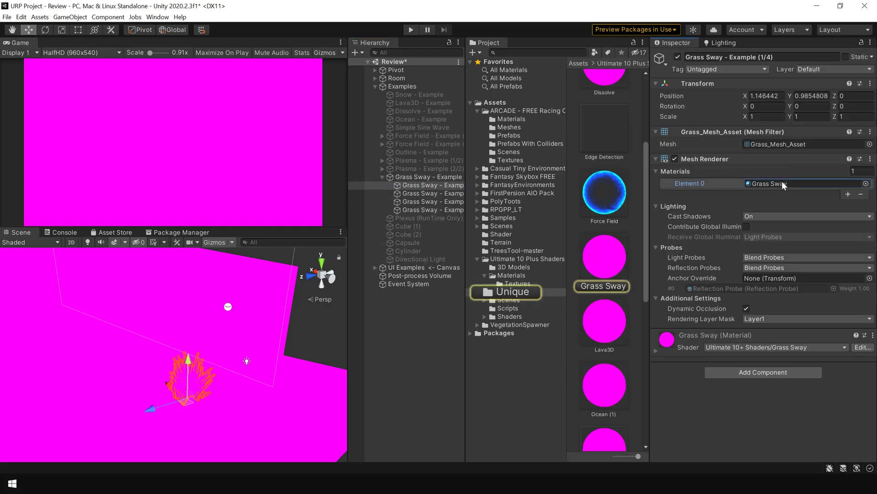
click(608, 263)
click(21, 17)
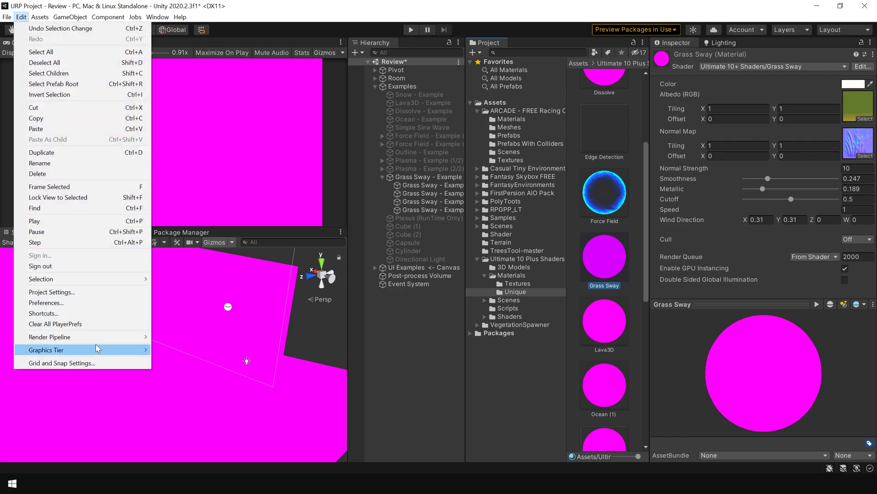
mouse_move(103, 338)
mouse_move(211, 352)
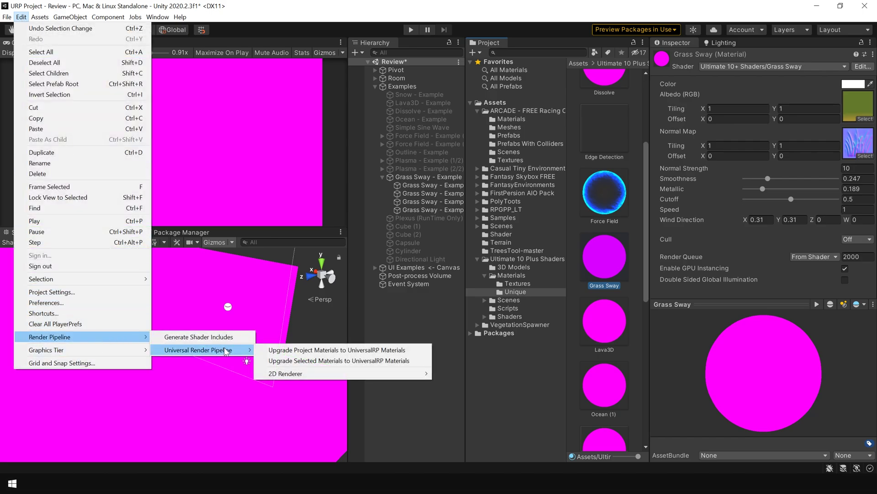
click(326, 362)
click(466, 257)
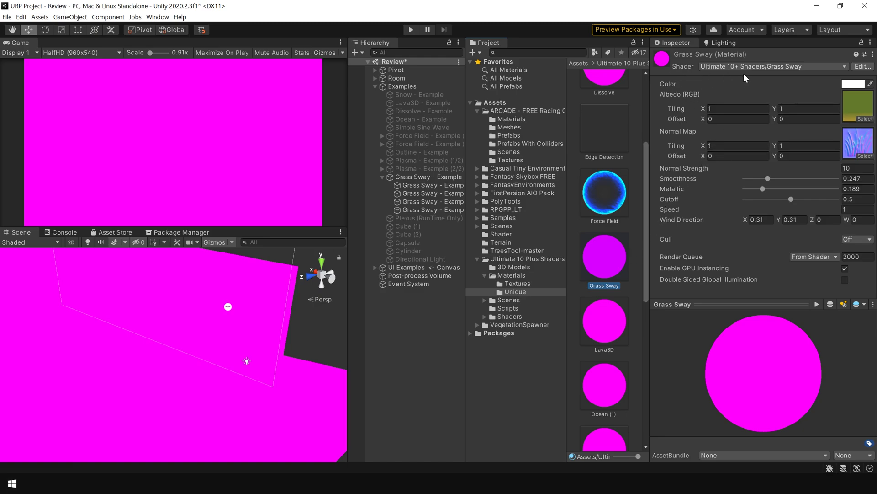
click(727, 67)
scroll(737, 198, down, 2)
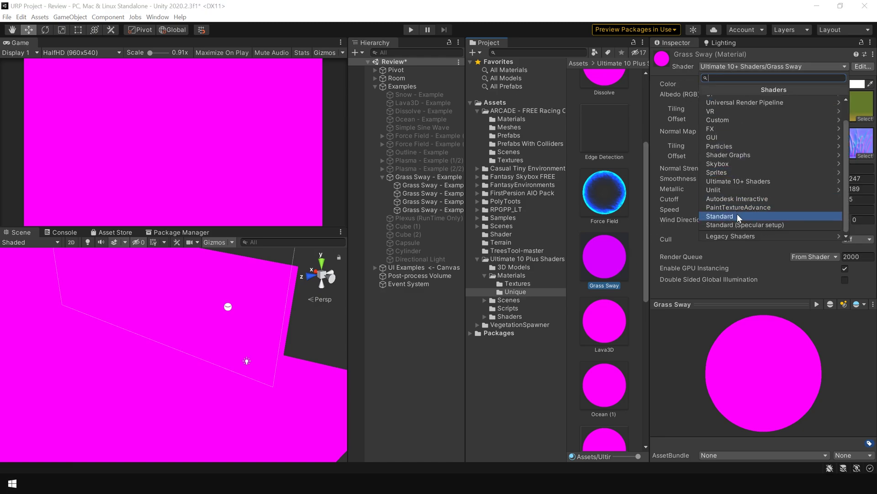
scroll(715, 149, up, 2)
click(675, 67)
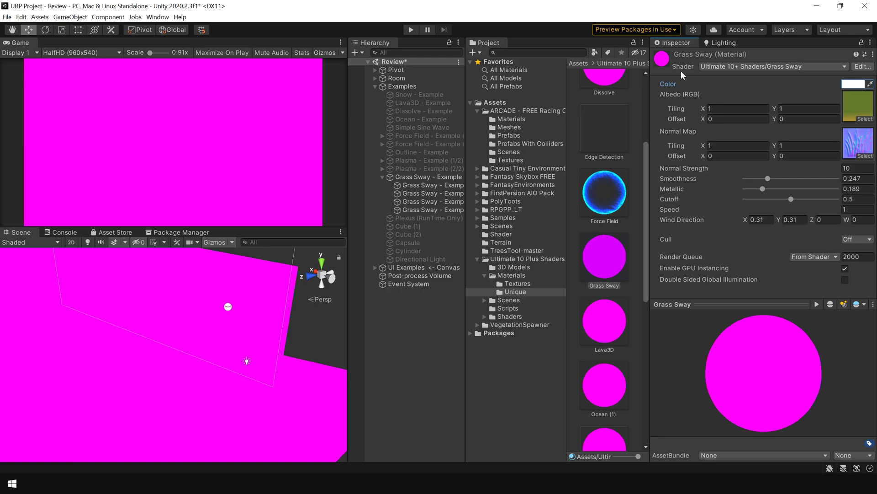
click(712, 68)
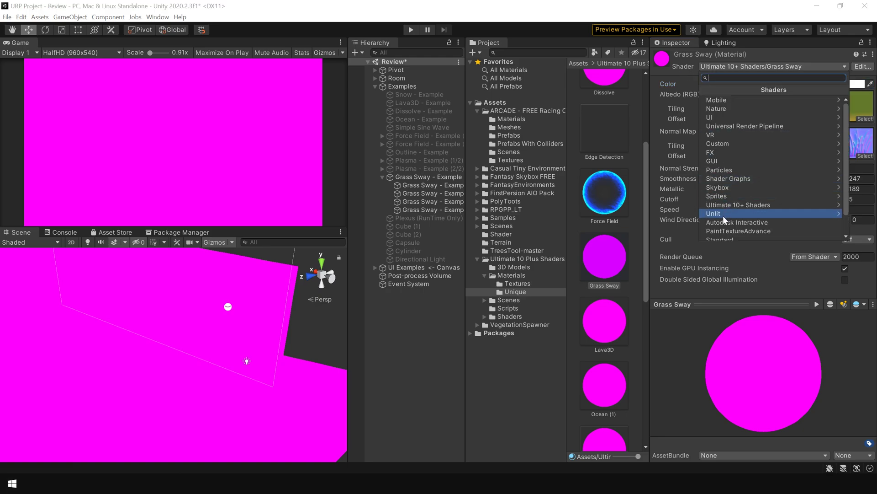
scroll(723, 216, down, 2)
click(676, 75)
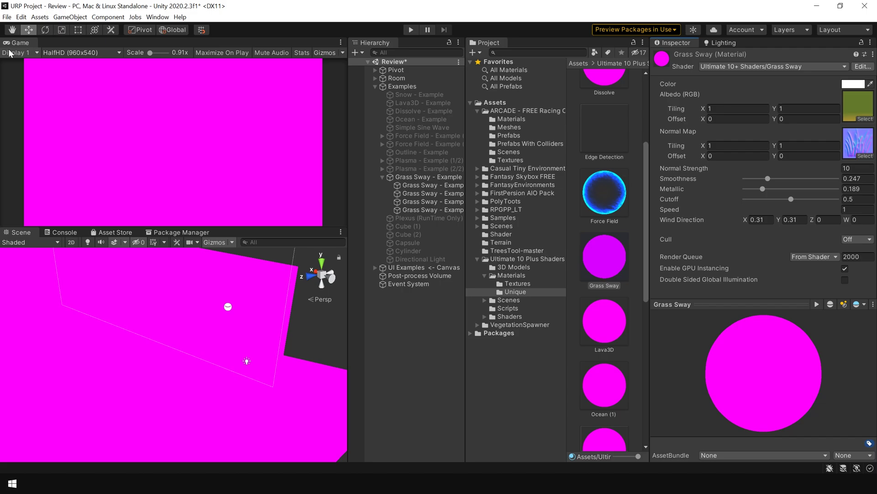
Set the Graphics settings render pipeline asset to None.
click(21, 17)
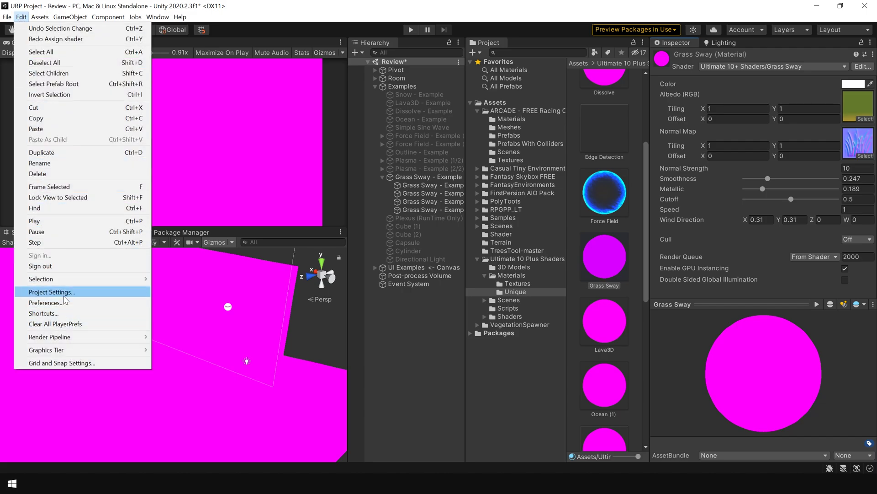
click(51, 291)
click(860, 144)
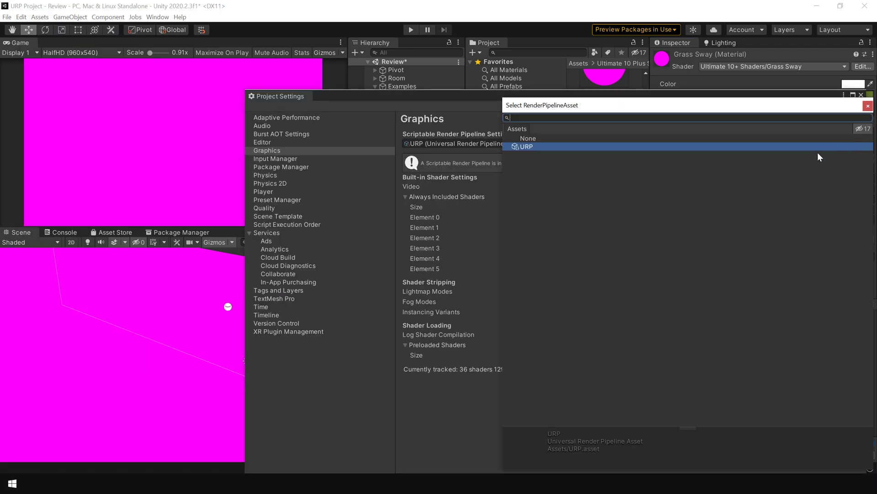
click(563, 139)
click(868, 106)
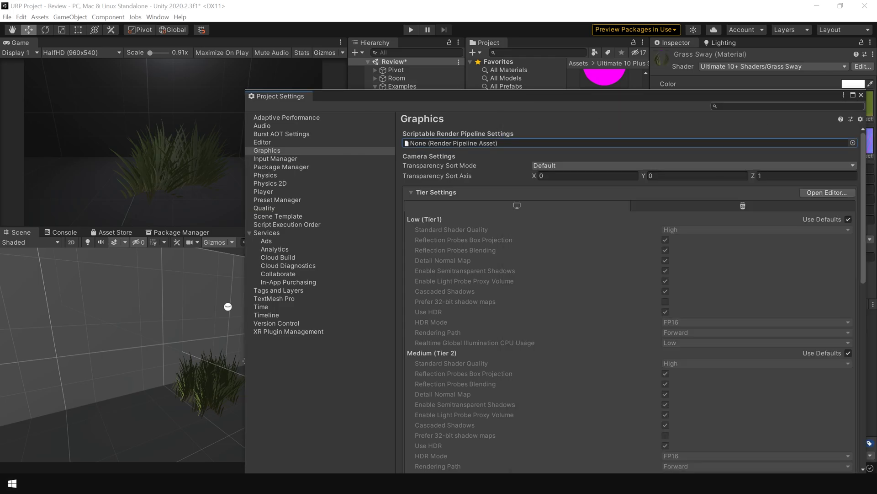
click(861, 95)
In Play mode, set Grass Sway's Wind Direction X to 0.68, then exit Play mode.
click(412, 31)
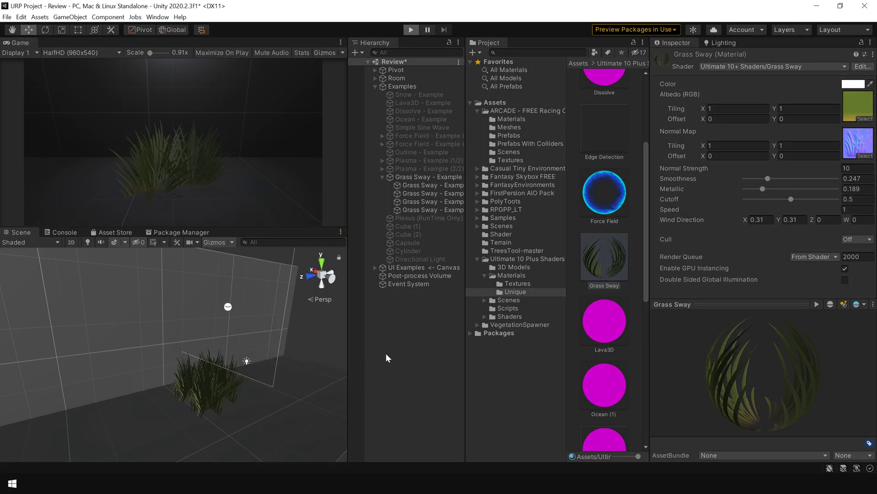
click(425, 95)
click(294, 371)
scroll(275, 366, up, 6)
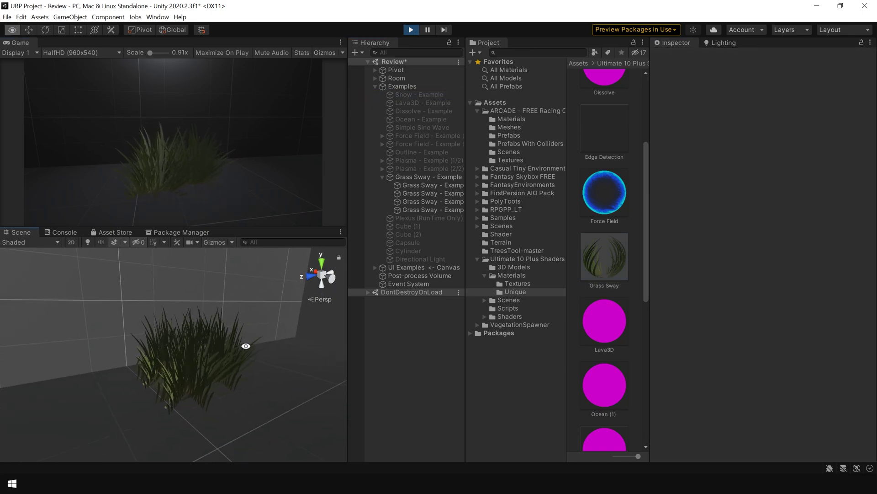
click(230, 391)
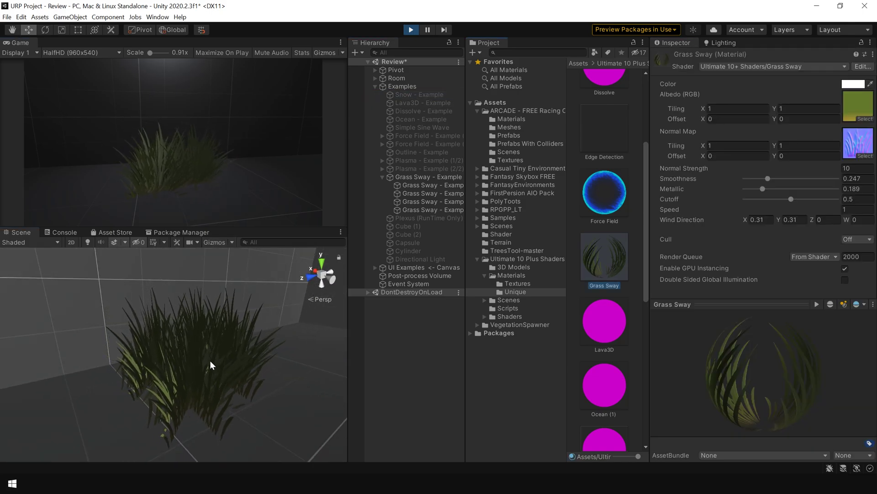
drag(787, 200, 746, 228)
key(ctrl+z)
key(ctrl+p)
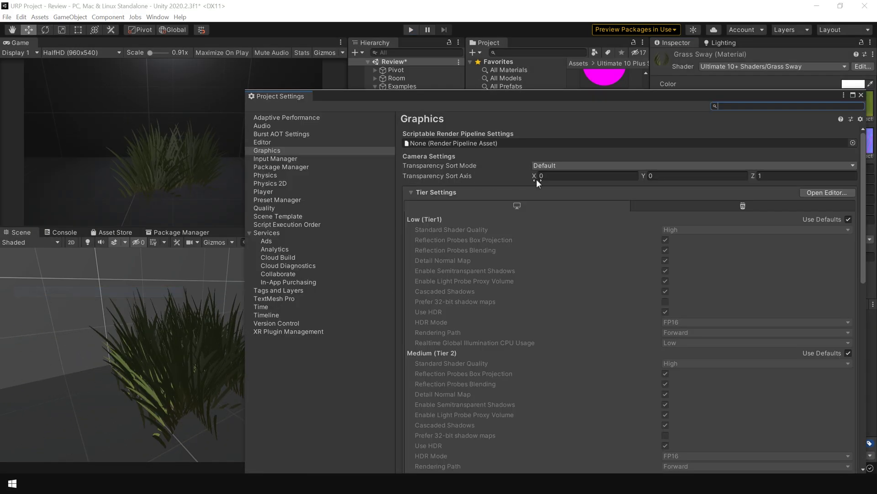
key(ctrl+alt+s)
Assign URP as the project's Scriptable Render Pipeline asset.
click(853, 142)
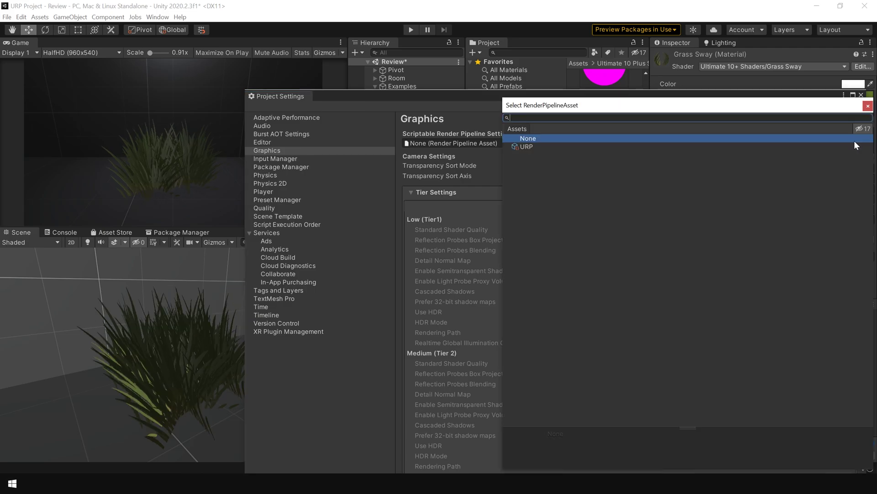
click(545, 147)
click(868, 106)
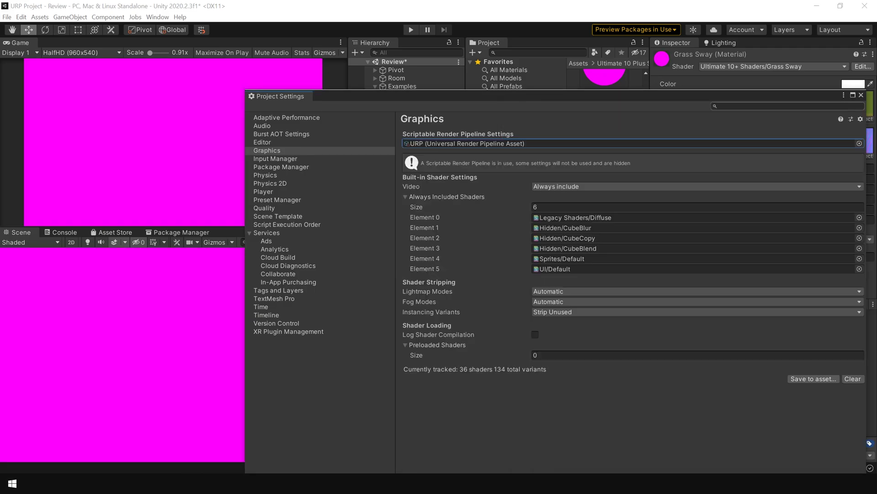
Switch Grass Sway to the Standard shader with grass_normal as its normal map.
click(861, 95)
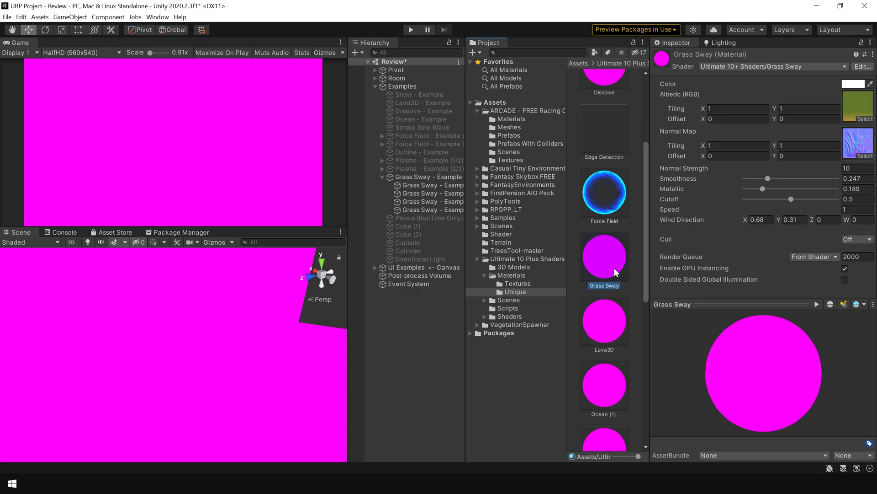
click(725, 67)
scroll(728, 202, down, 1)
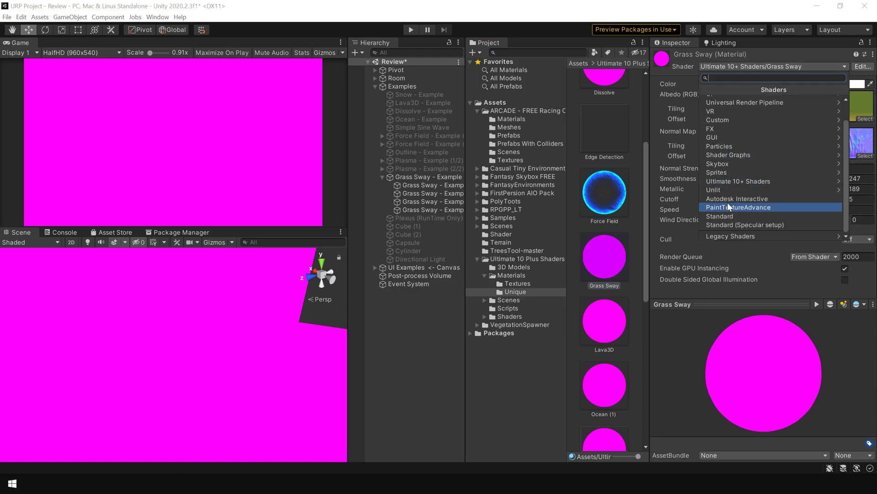
click(732, 216)
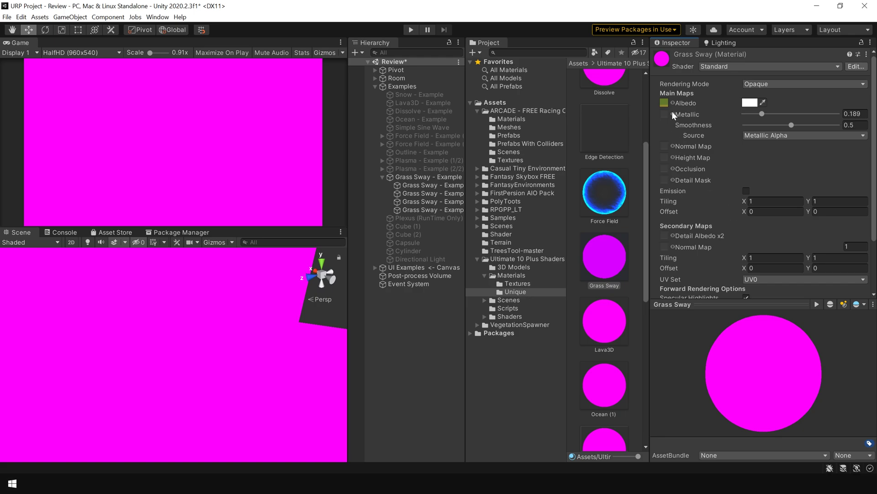
click(664, 102)
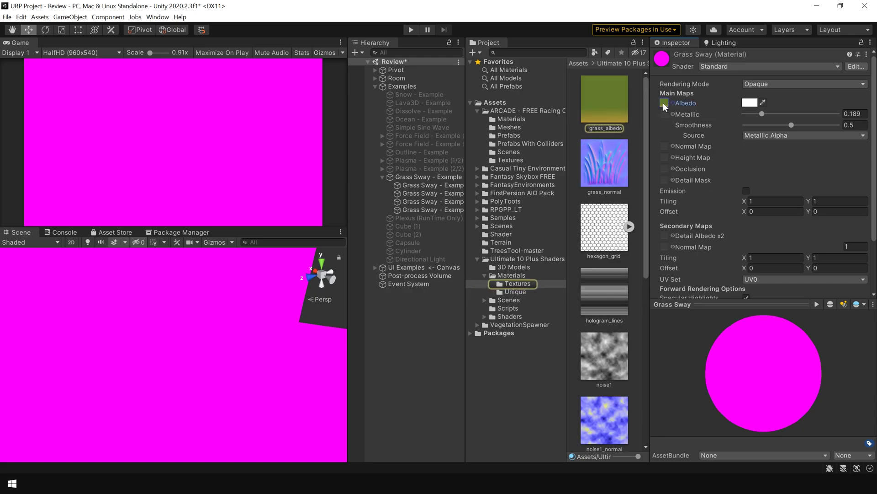
drag(600, 167, 663, 146)
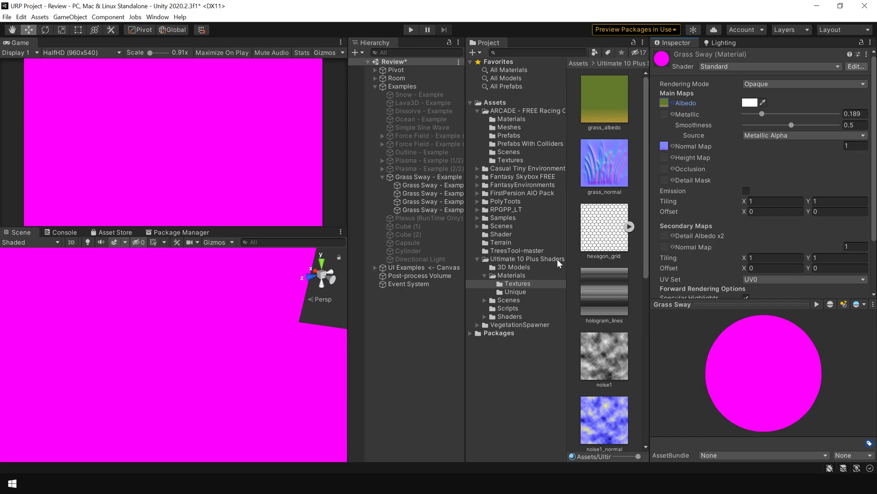
click(515, 292)
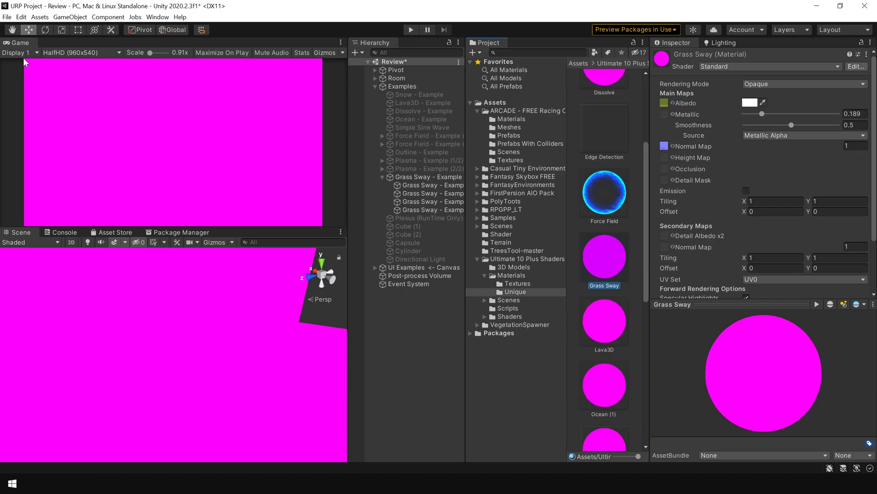
Upgrade all project materials to URP with Upgrade Project Materials.
click(21, 17)
mouse_move(114, 337)
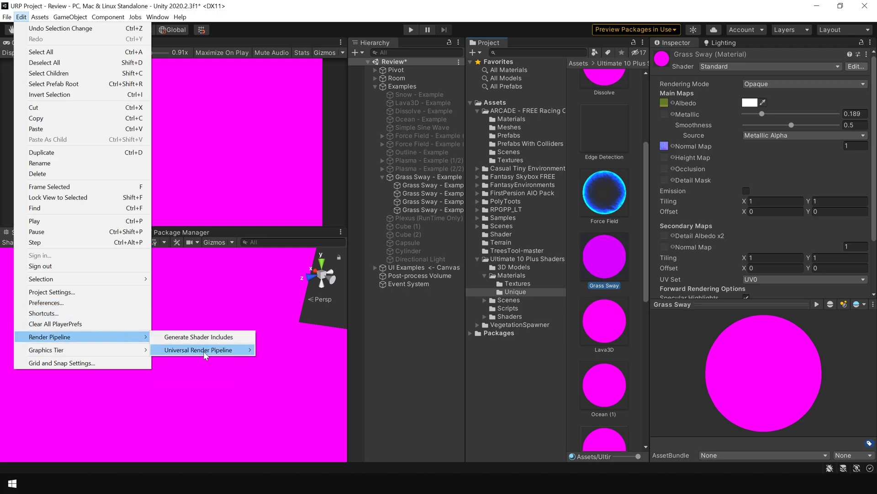
mouse_move(205, 351)
click(292, 365)
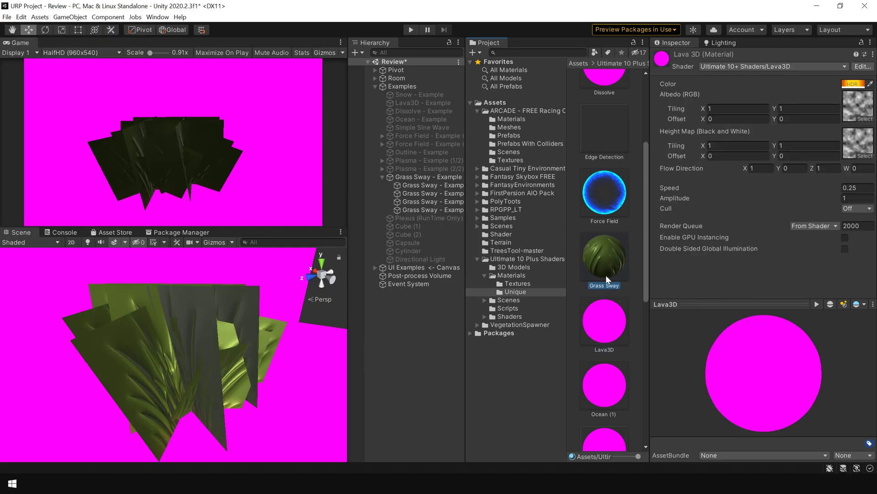
Enable Alpha Clipping on the Grass Sway material.
mouse_move(196, 352)
alt+mouse_down()
mouse_move(220, 348)
mouse_move(196, 357)
alt+mouse_up()
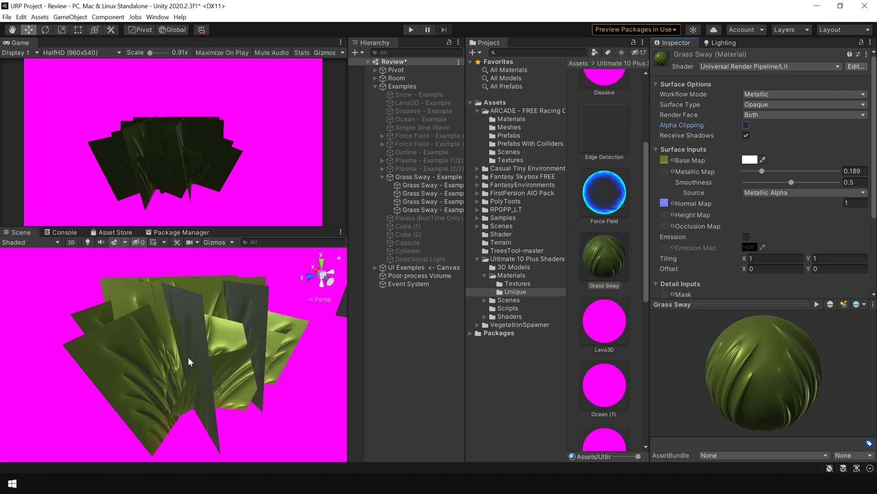
click(747, 125)
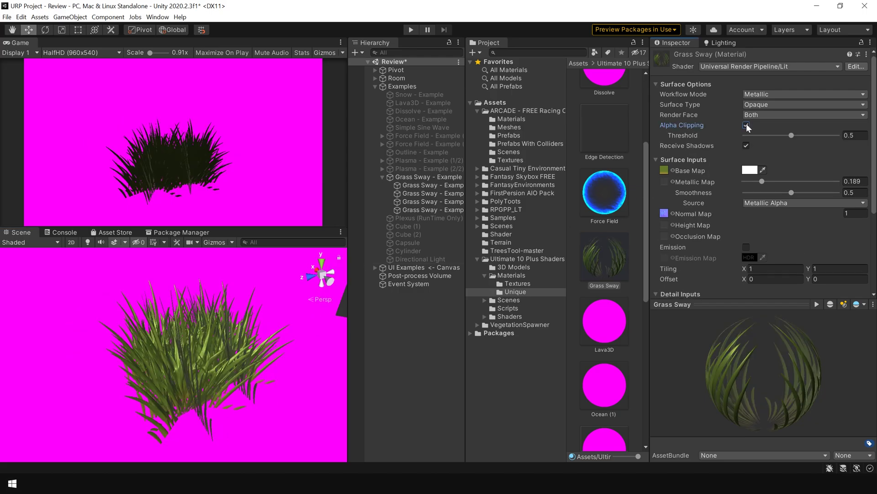
alt+drag(215, 361, 235, 352)
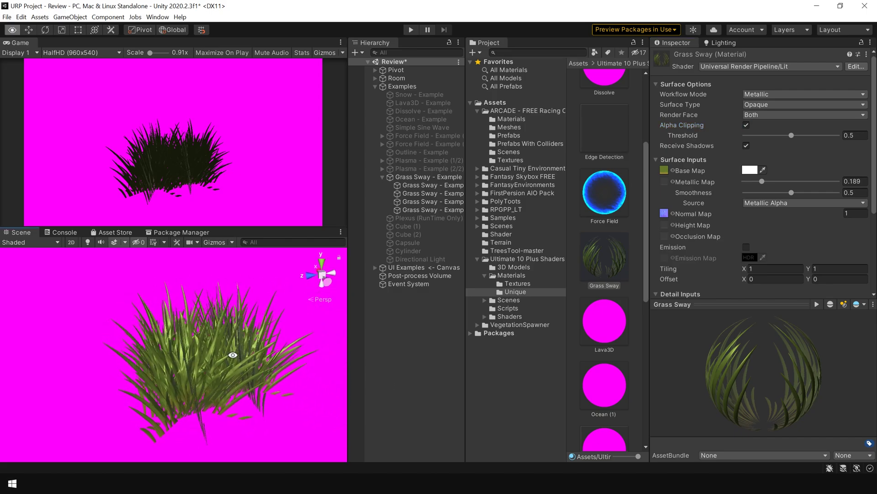
alt+right_drag(235, 352, 277, 314)
Run the scene in Play mode and inspect the grass up close.
click(411, 30)
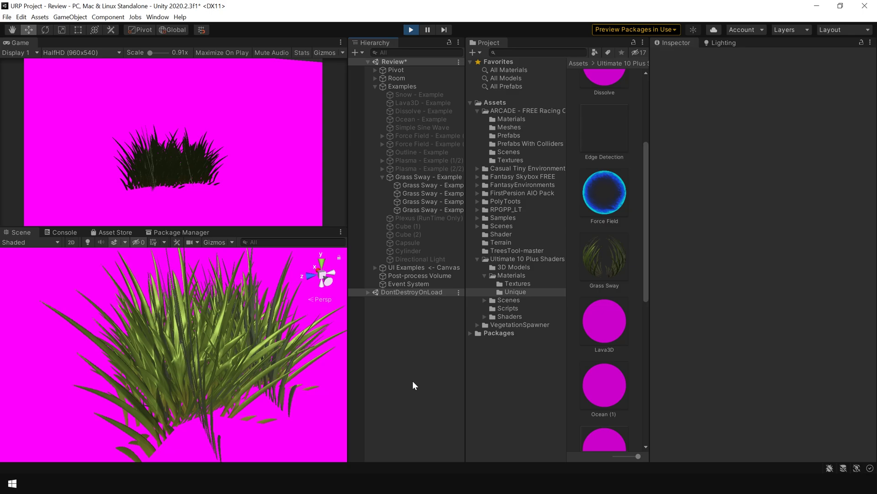
alt+drag(413, 380, 307, 361)
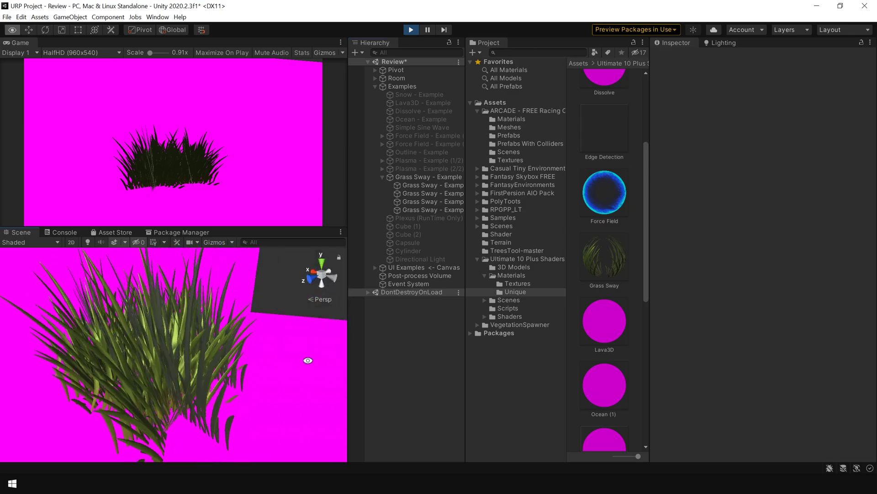
alt+right_drag(308, 360, 176, 366)
alt+drag(176, 367, 114, 368)
alt+right_drag(290, 356, 251, 348)
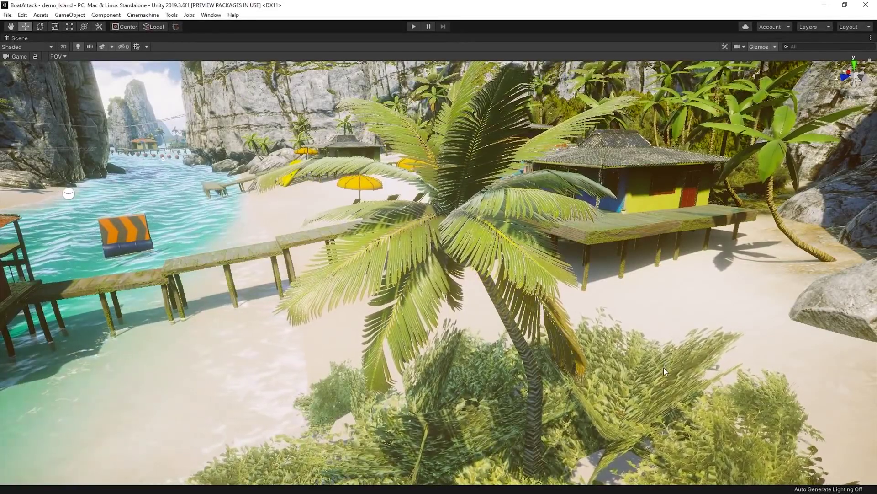
mouse_move(664, 367)
alt+mouse_down()
mouse_move(670, 349)
mouse_move(662, 377)
alt+mouse_up()
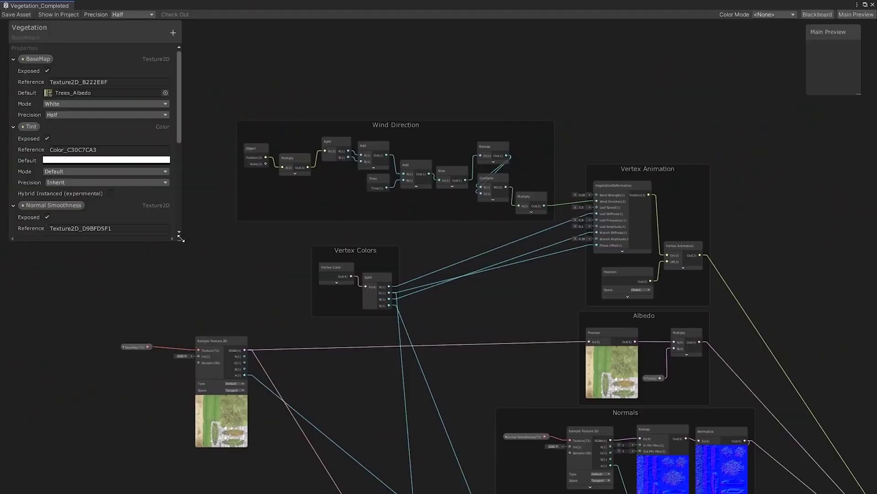
drag(181, 238, 99, 115)
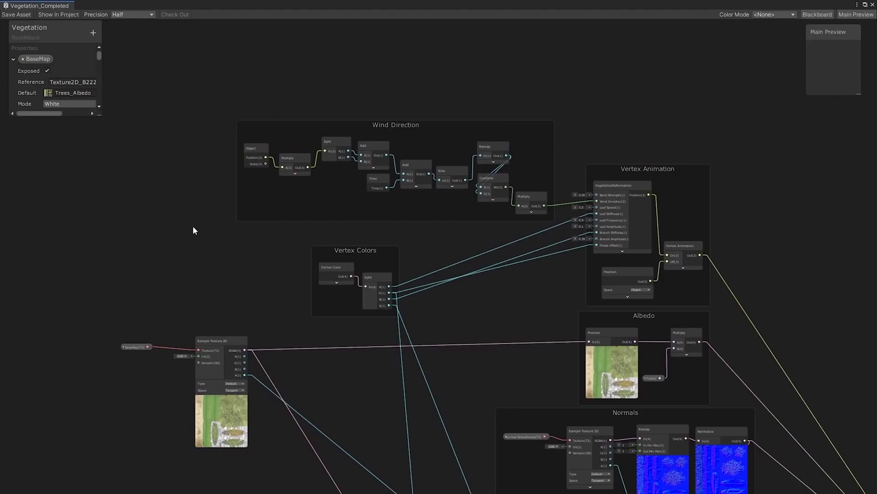
scroll(223, 239, up, 3)
middle_drag(223, 238, 111, 253)
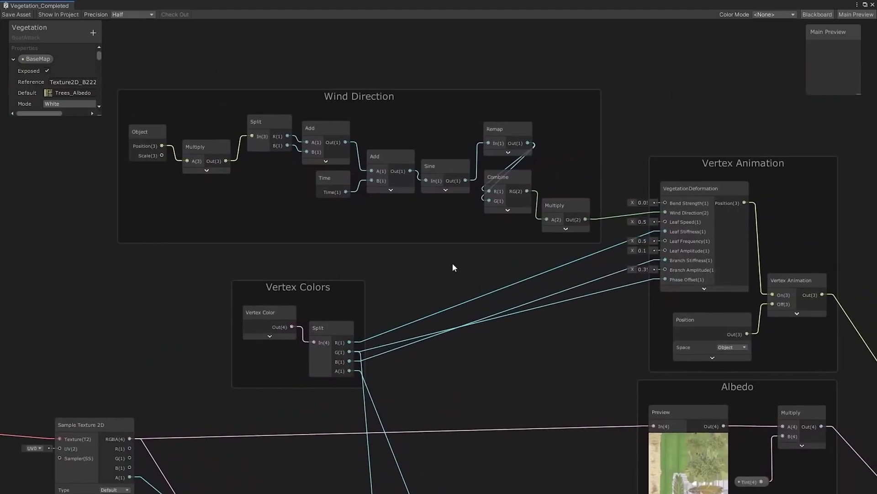
middle_drag(430, 259, 639, 144)
middle_drag(731, 460, 295, 54)
scroll(265, 190, down, 3)
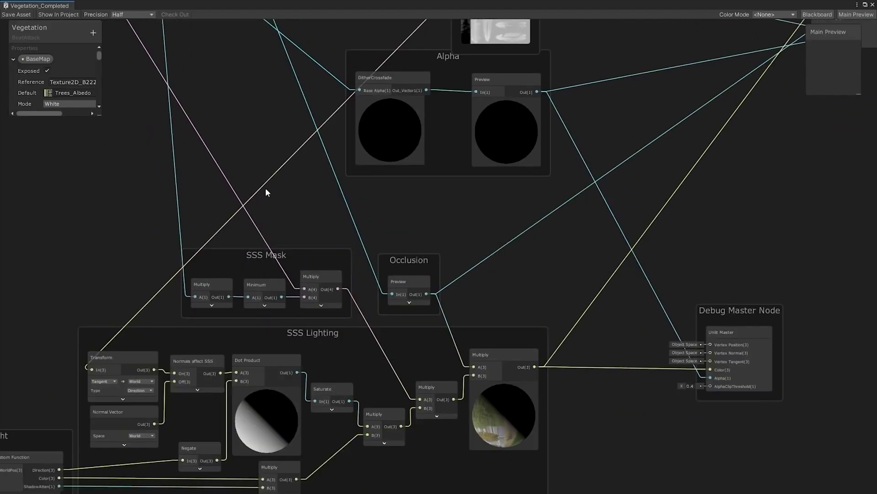
scroll(265, 190, up, 2)
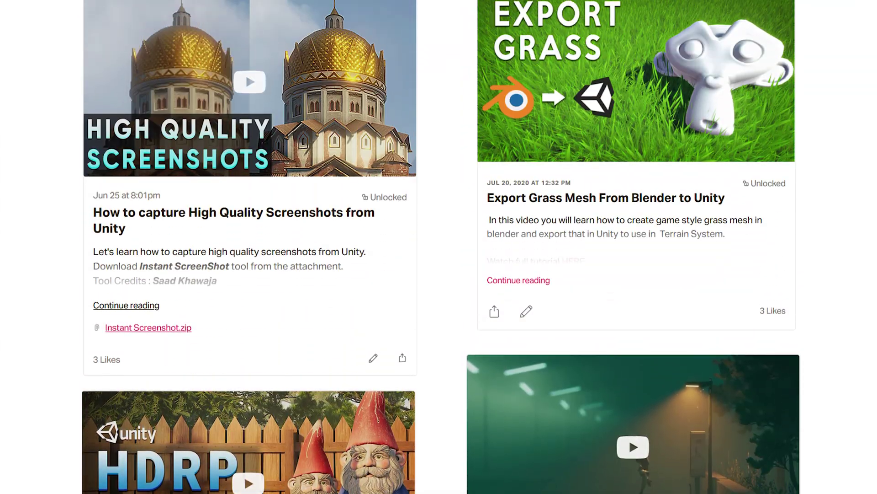
scroll(439, 247, up, 18)
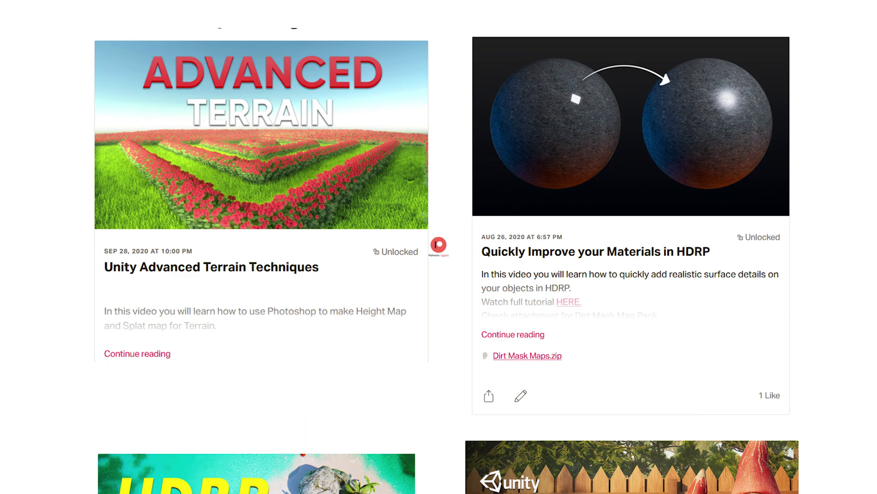
scroll(439, 247, up, 18)
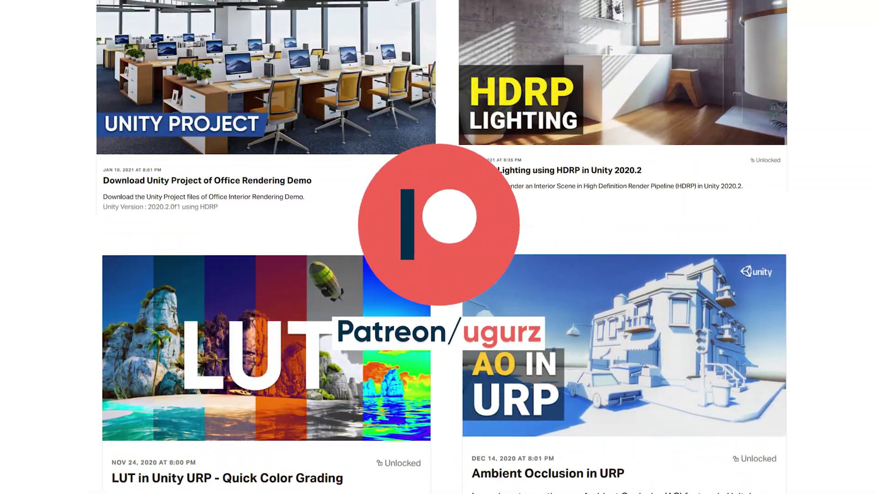